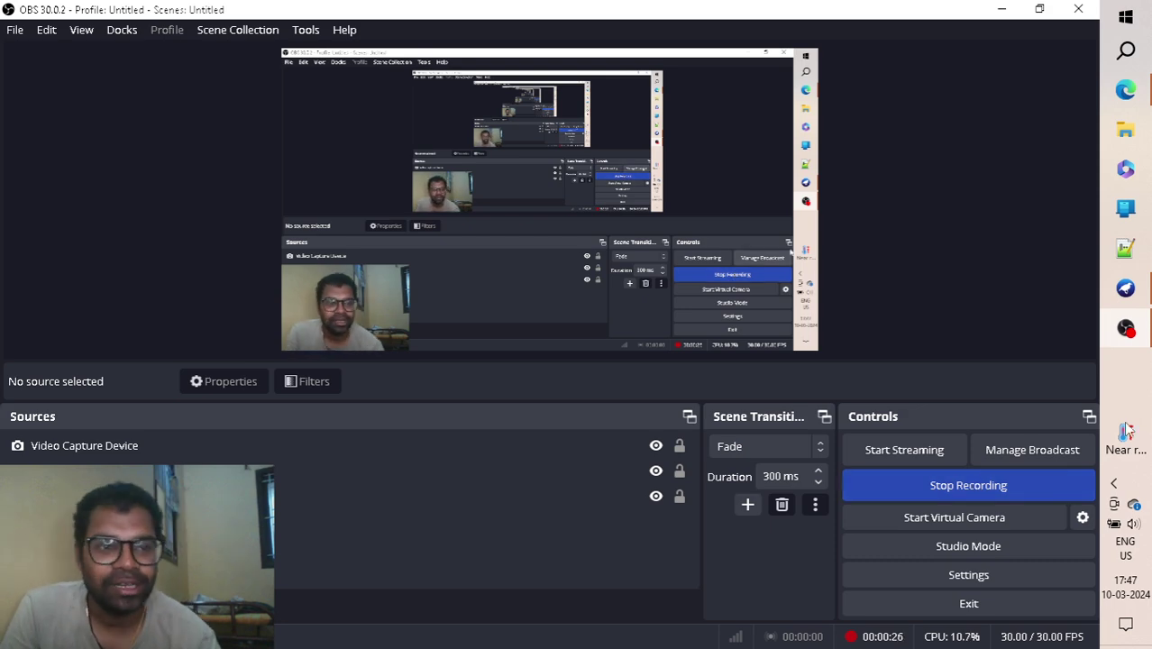
Switch to Edge to show the syllabus's list of data mining programs, and minimize OBS to uncover the Weka GUI Chooser
{"action": "left_click", "coordinate": [1127, 94]}
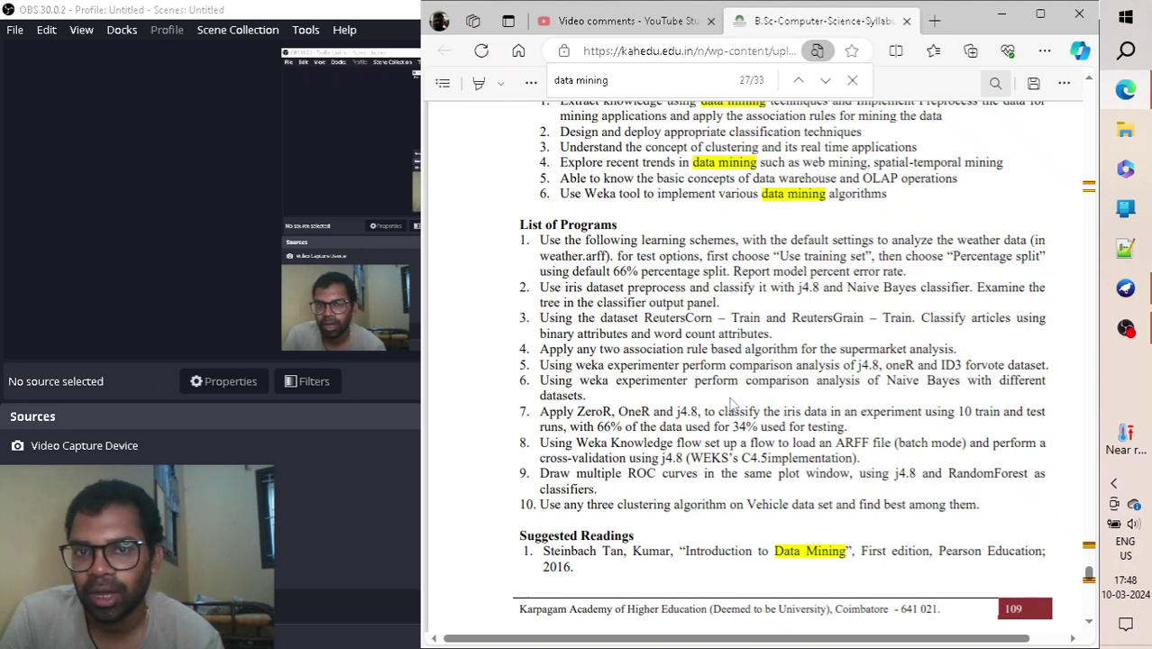
{"action": "left_click", "coordinate": [131, 227]}
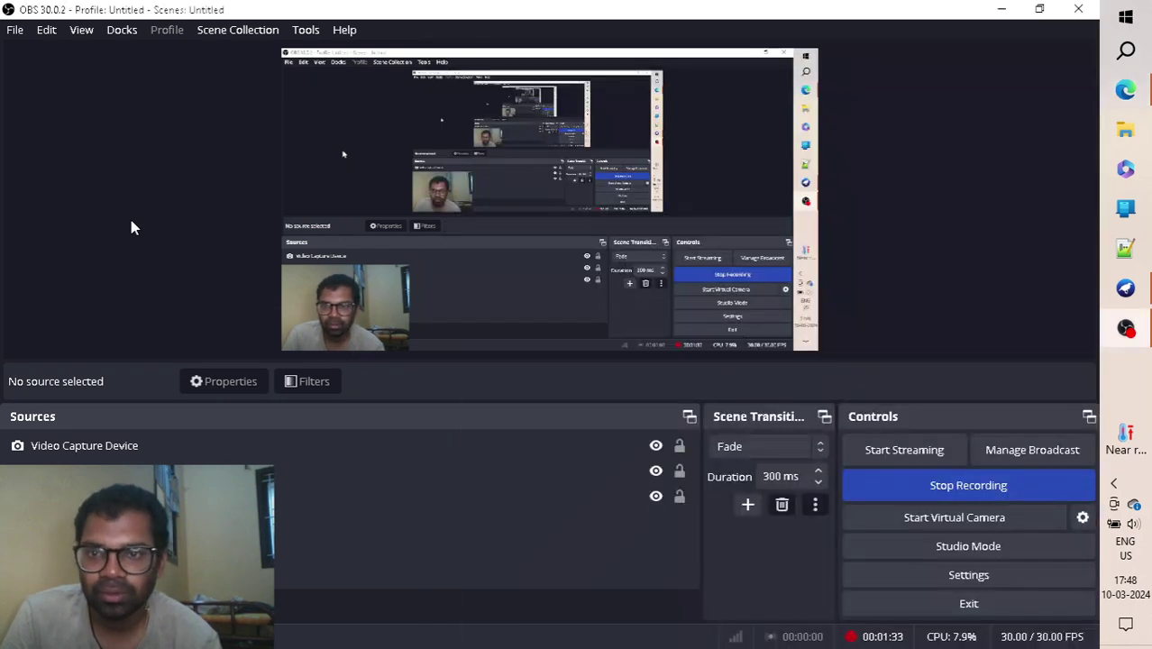
{"action": "left_click", "coordinate": [1002, 9]}
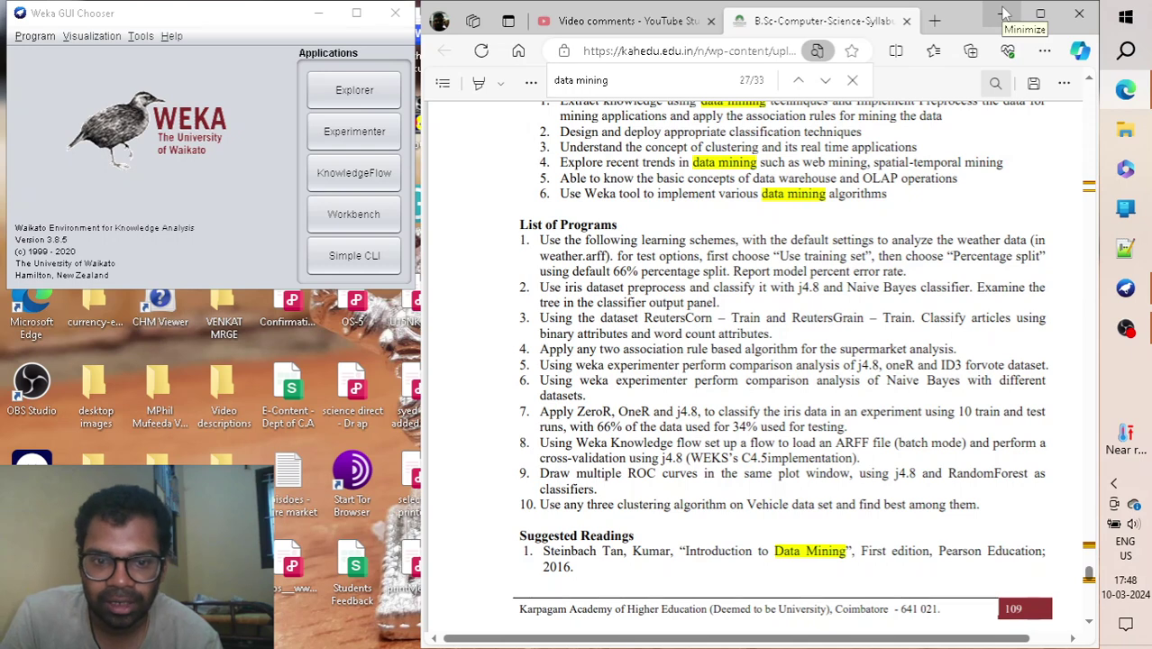
Launch the Weka Experimenter and create a new experiment, keeping ARFF file as the results destination
{"action": "left_click", "coordinate": [341, 132]}
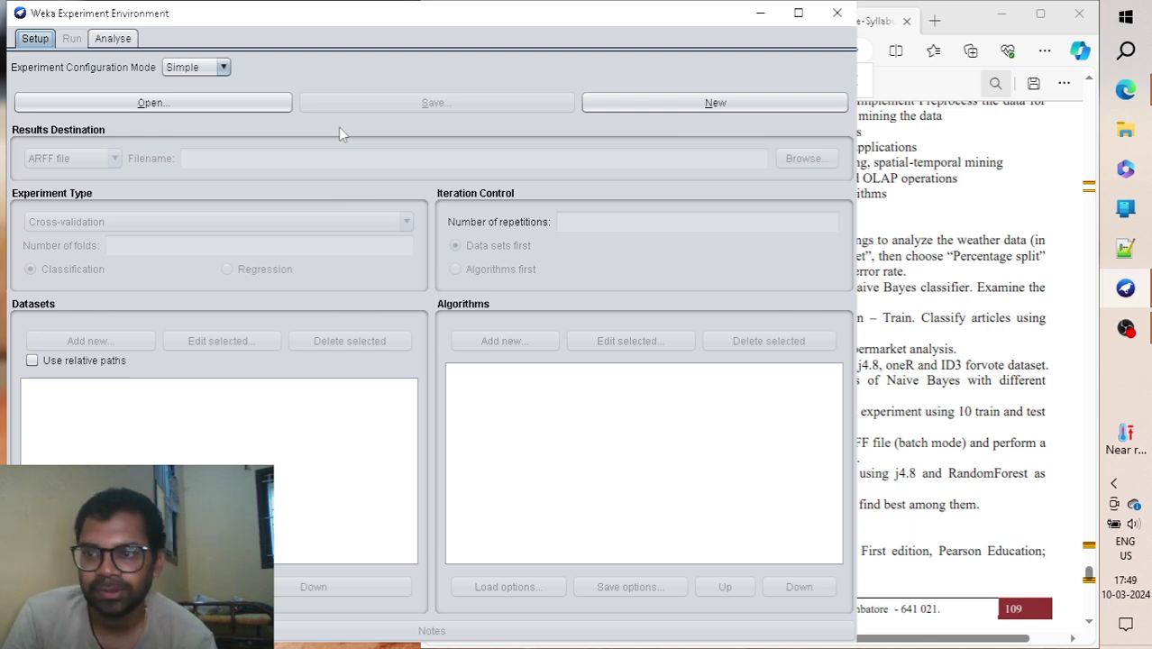
{"action": "left_click", "coordinate": [651, 101]}
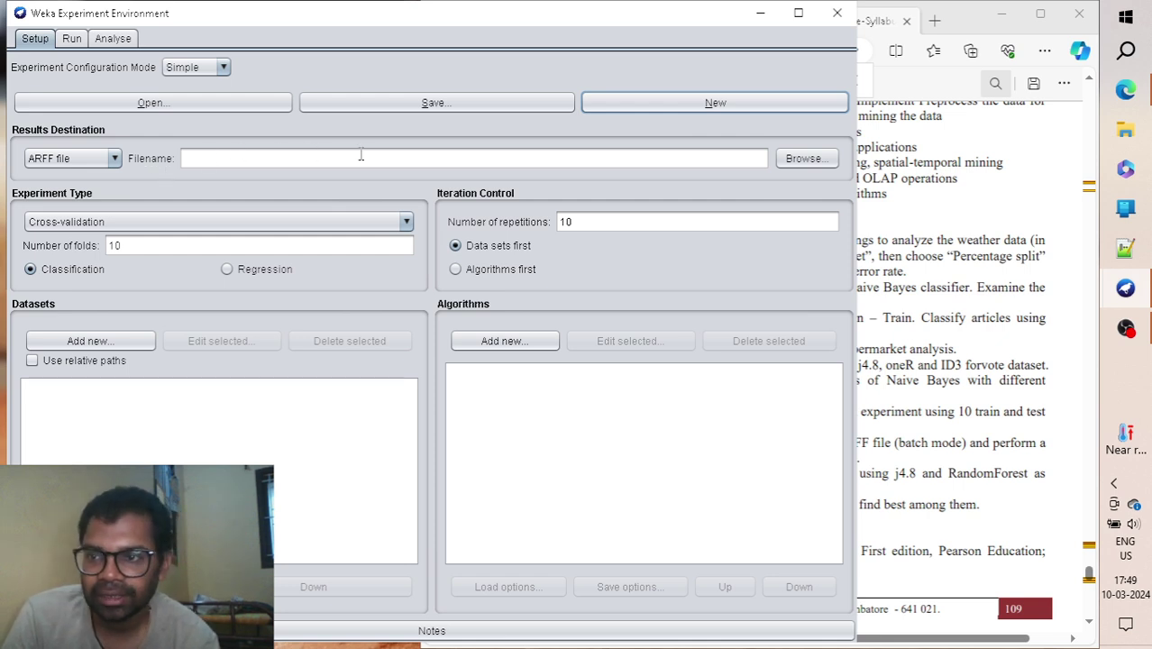
{"action": "left_click", "coordinate": [77, 162]}
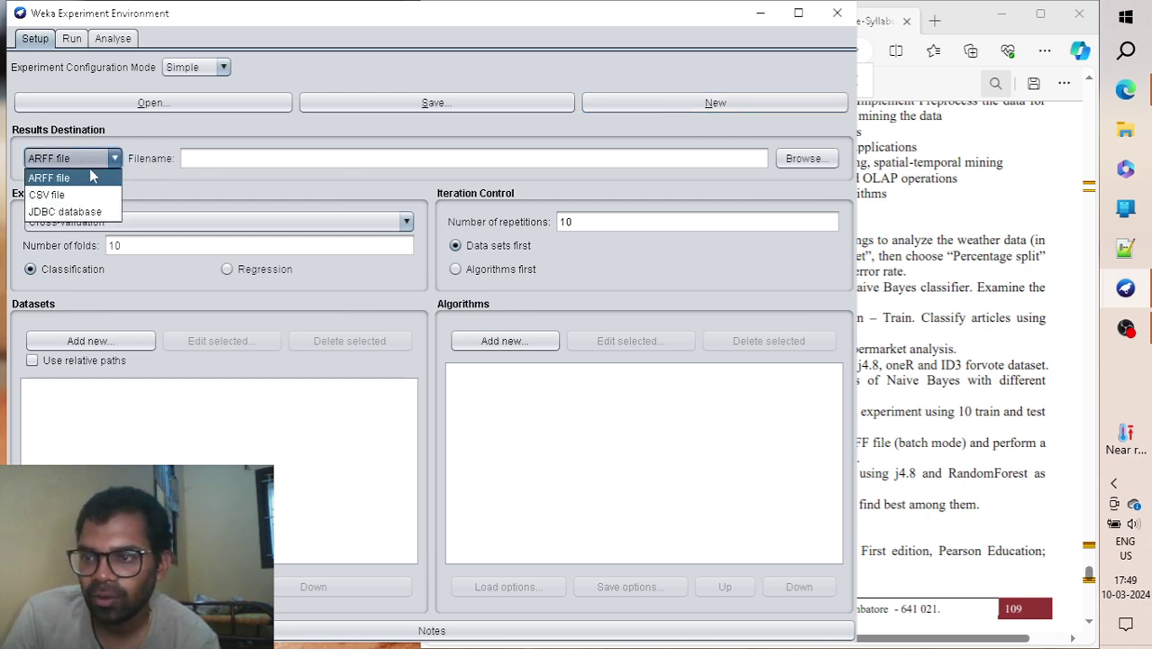
{"action": "left_click", "coordinate": [144, 182]}
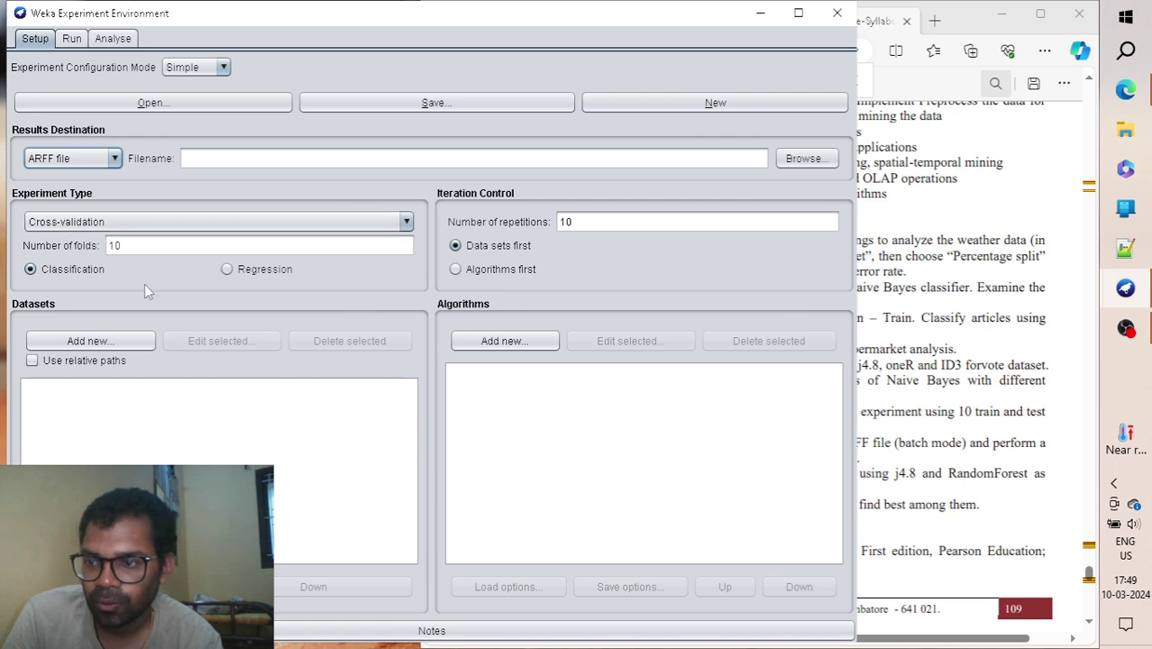
Add vote.arff from Weka's data folder to the experiment's datasets
{"action": "left_click", "coordinate": [81, 342]}
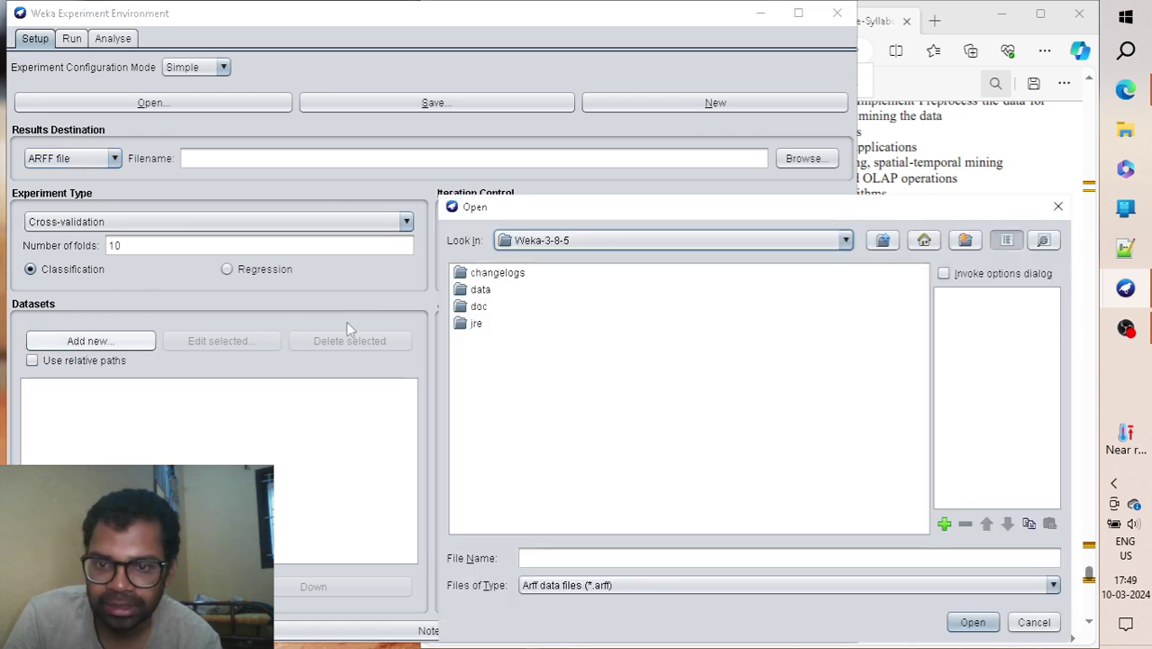
{"action": "left_click", "coordinate": [473, 292]}
{"action": "double_click", "coordinate": [473, 293]}
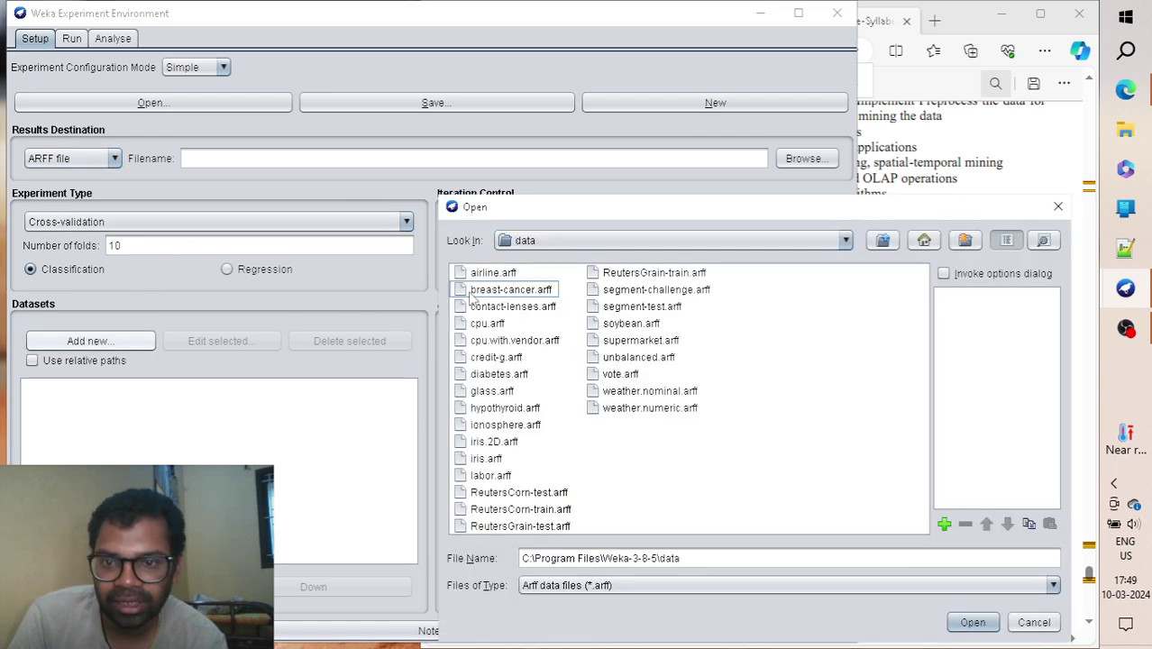
{"action": "left_click", "coordinate": [610, 375]}
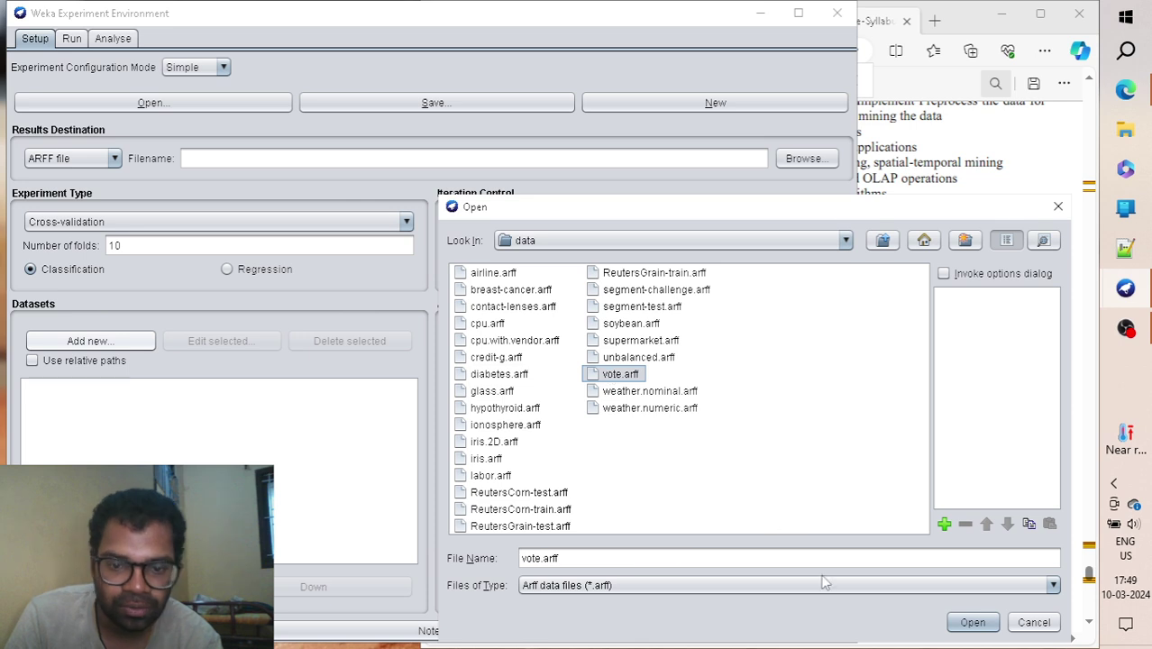
{"action": "left_click", "coordinate": [961, 624]}
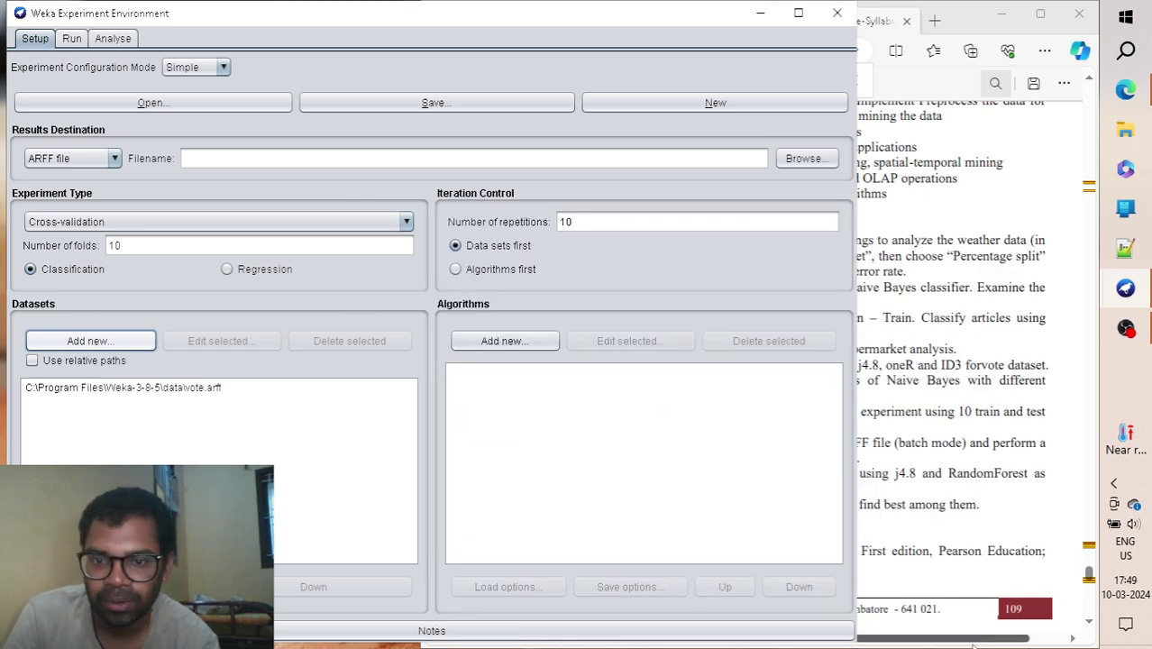
Add the OneR rules classifier with its default options to the experiment's algorithms
{"action": "left_click", "coordinate": [468, 340]}
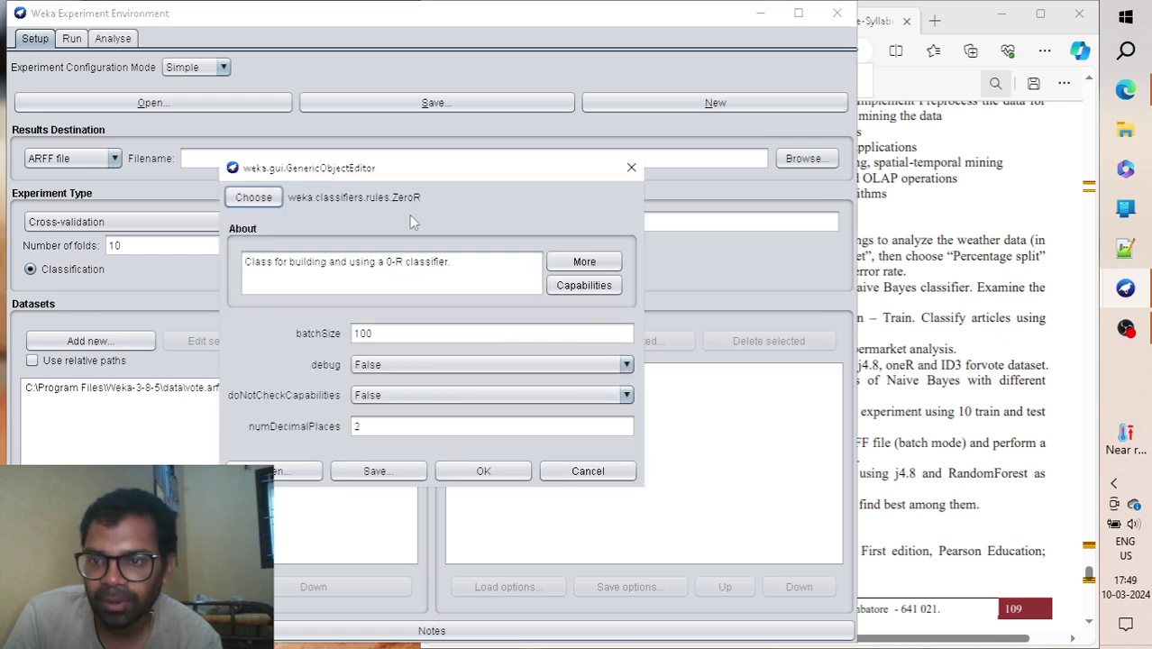
{"action": "left_click", "coordinate": [631, 168]}
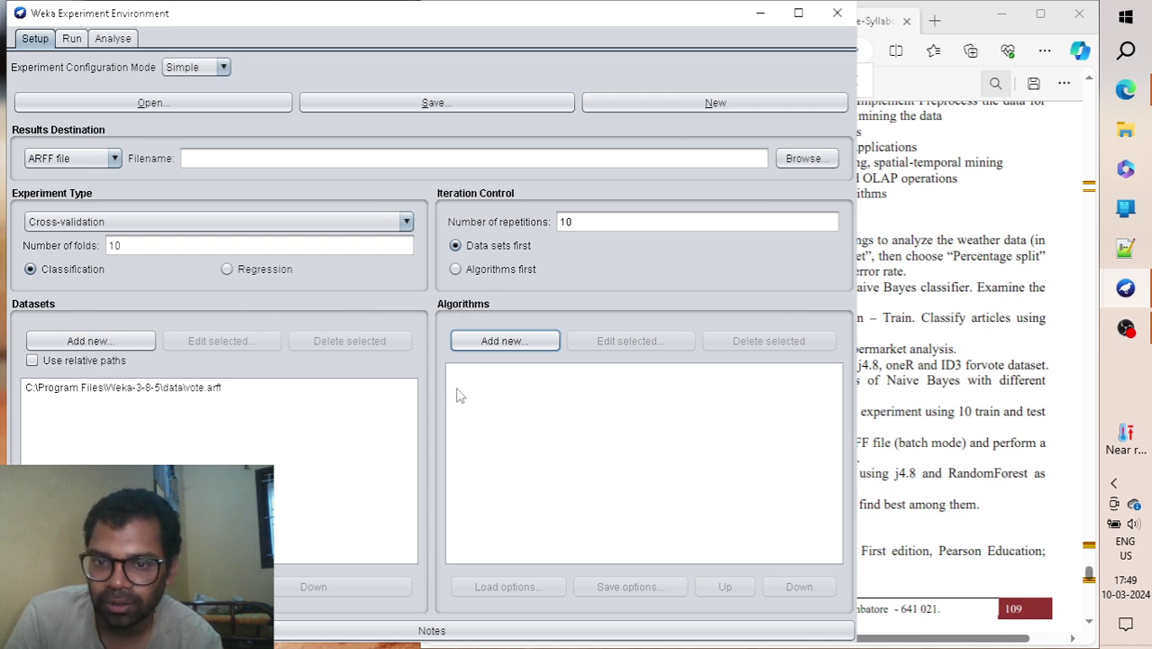
{"action": "left_click", "coordinate": [514, 341]}
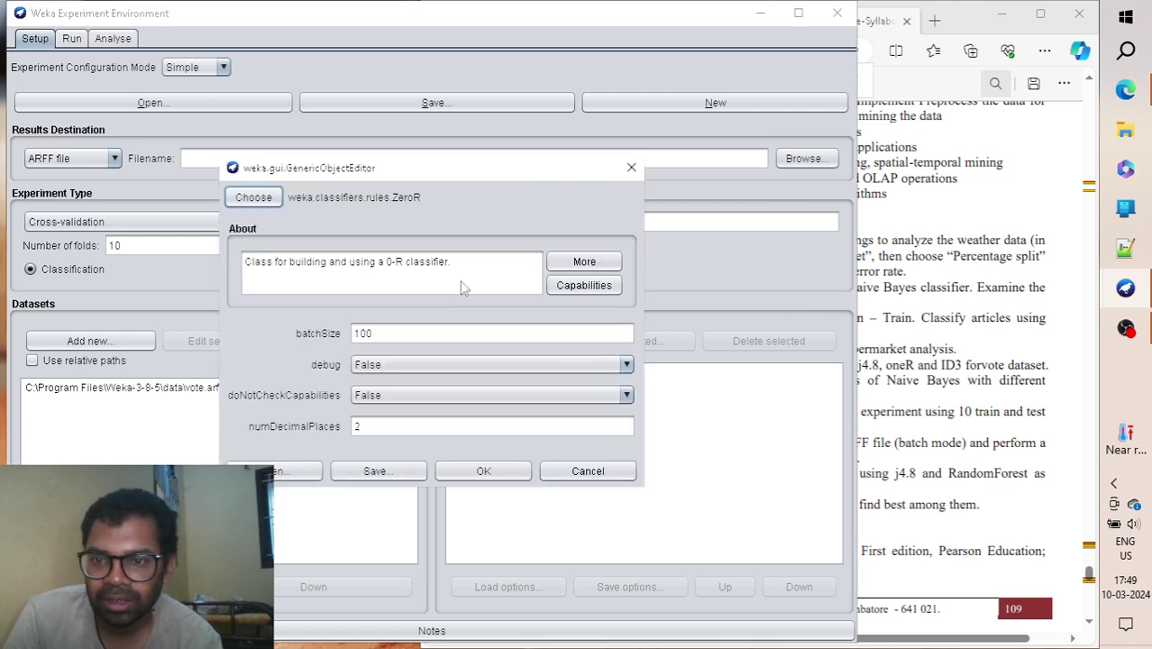
{"action": "left_click", "coordinate": [271, 205]}
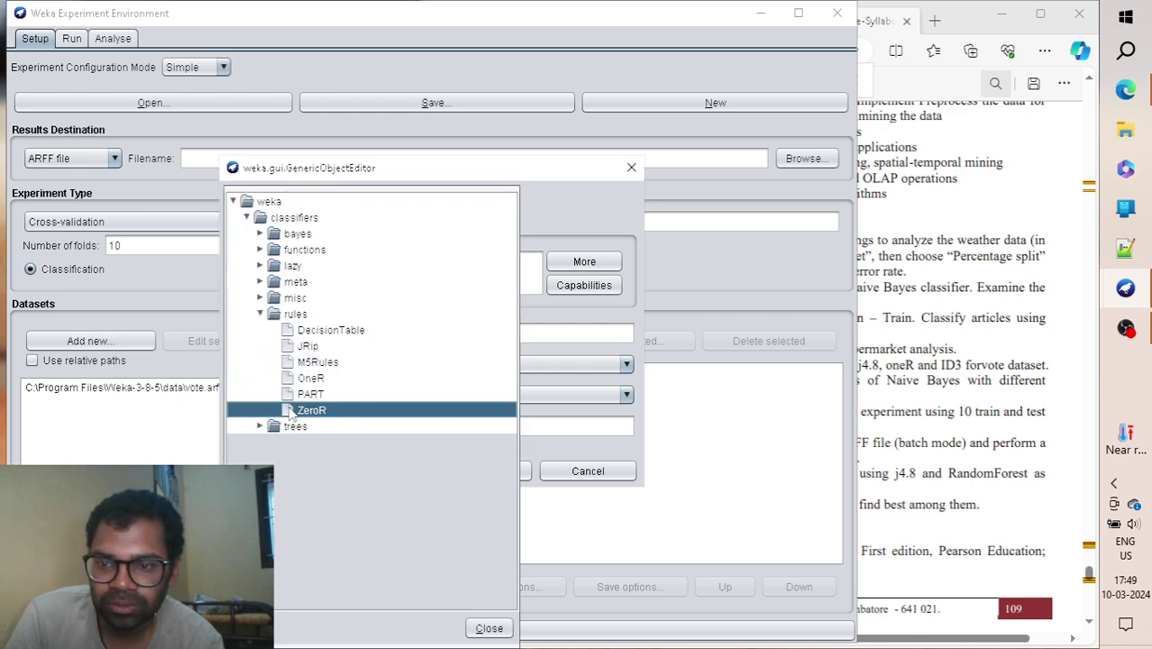
{"action": "left_click", "coordinate": [311, 379]}
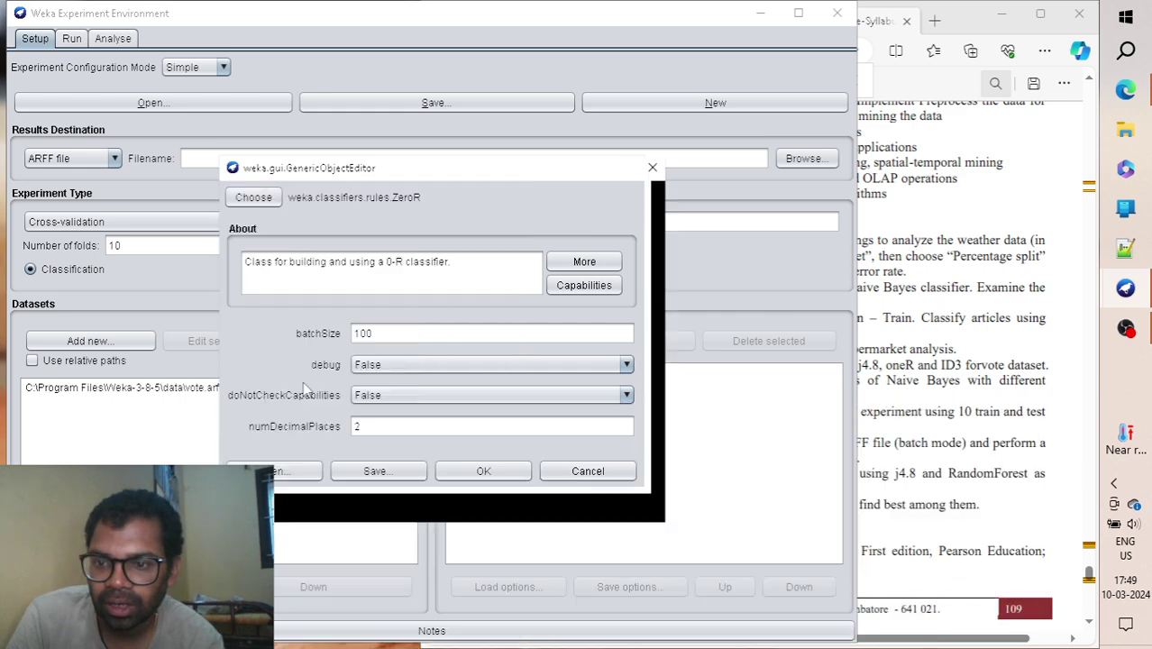
{"action": "left_click", "coordinate": [473, 509]}
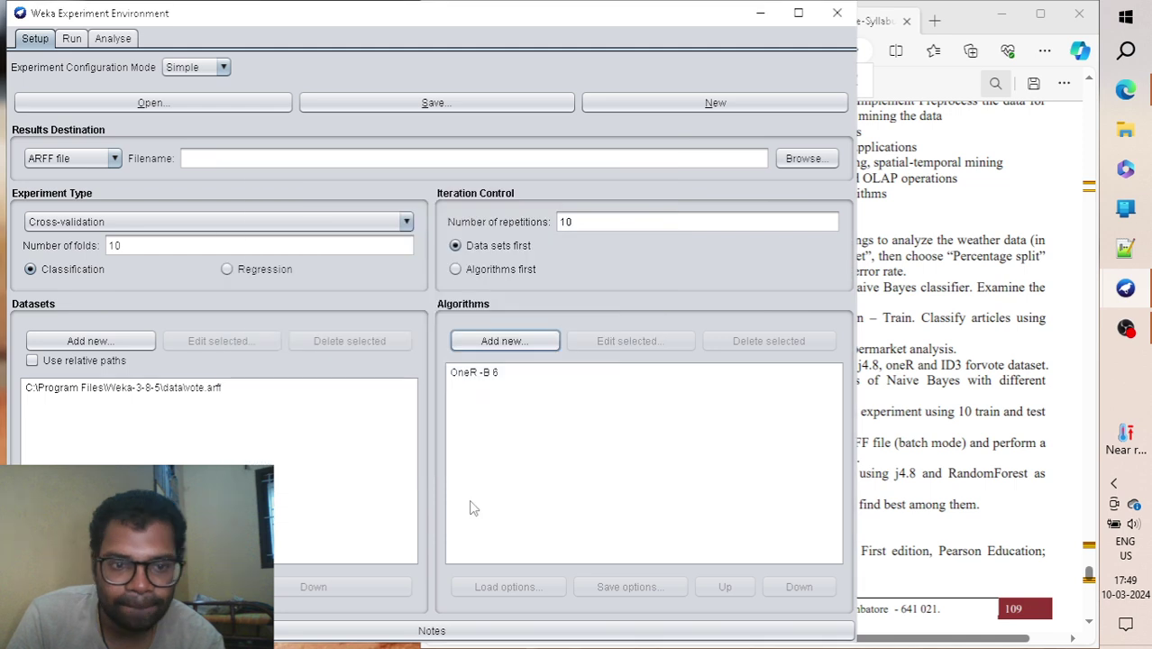
Add the J48 tree classifier with its default options to the experiment's algorithms
{"action": "left_click", "coordinate": [494, 340]}
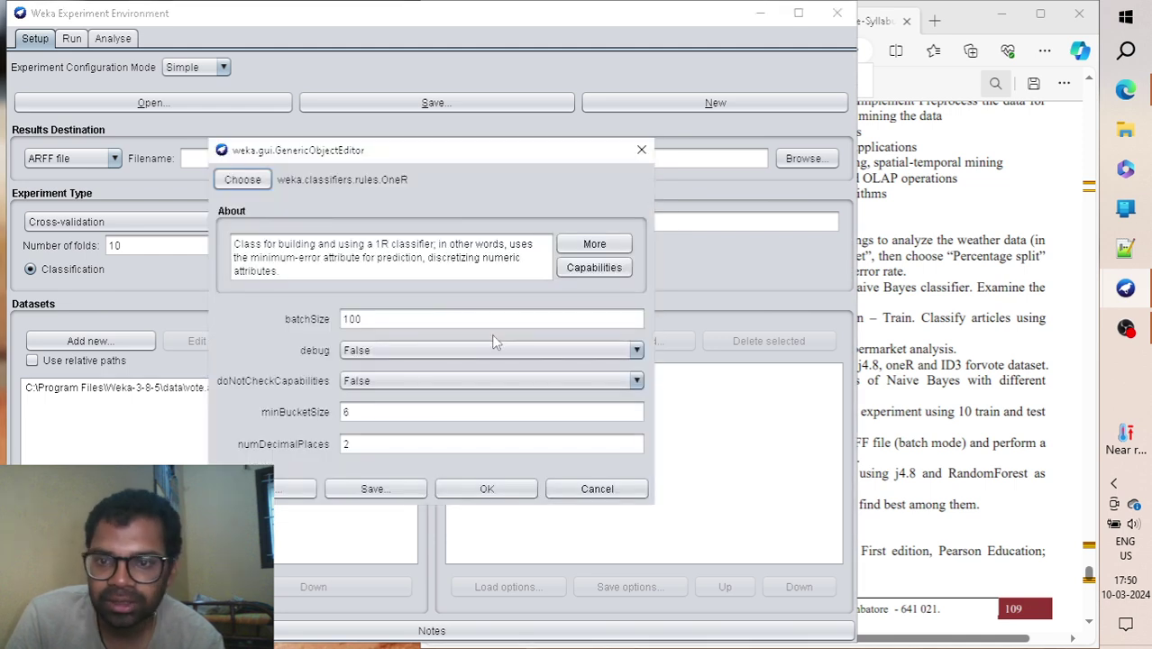
{"action": "left_click", "coordinate": [218, 178]}
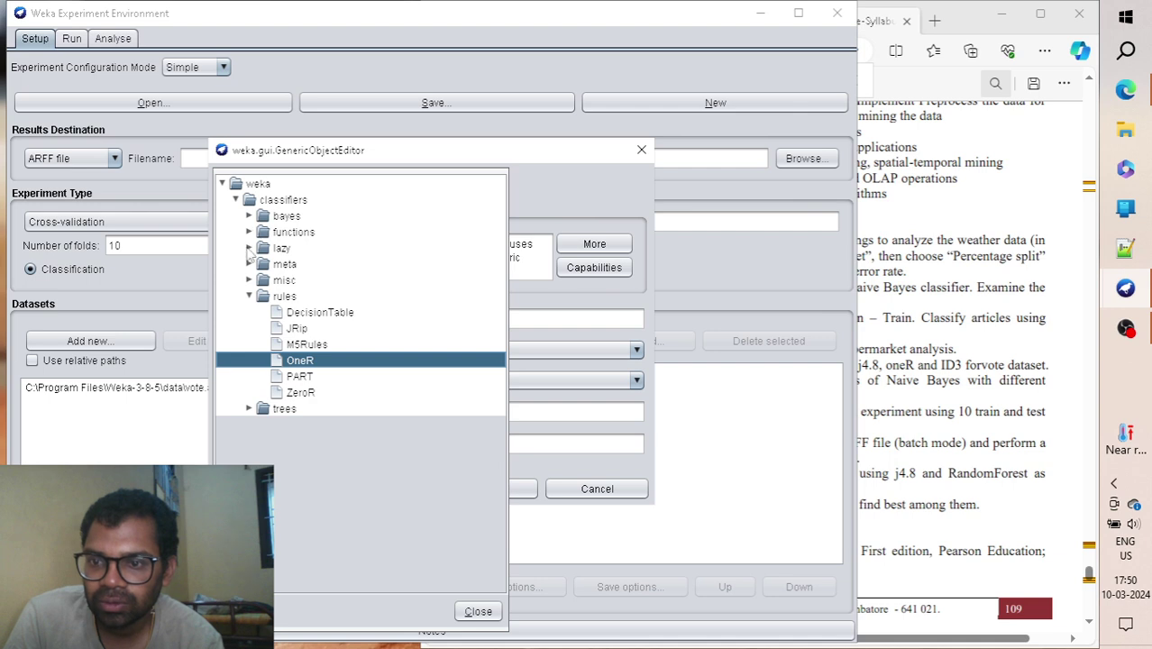
{"action": "left_click", "coordinate": [250, 409]}
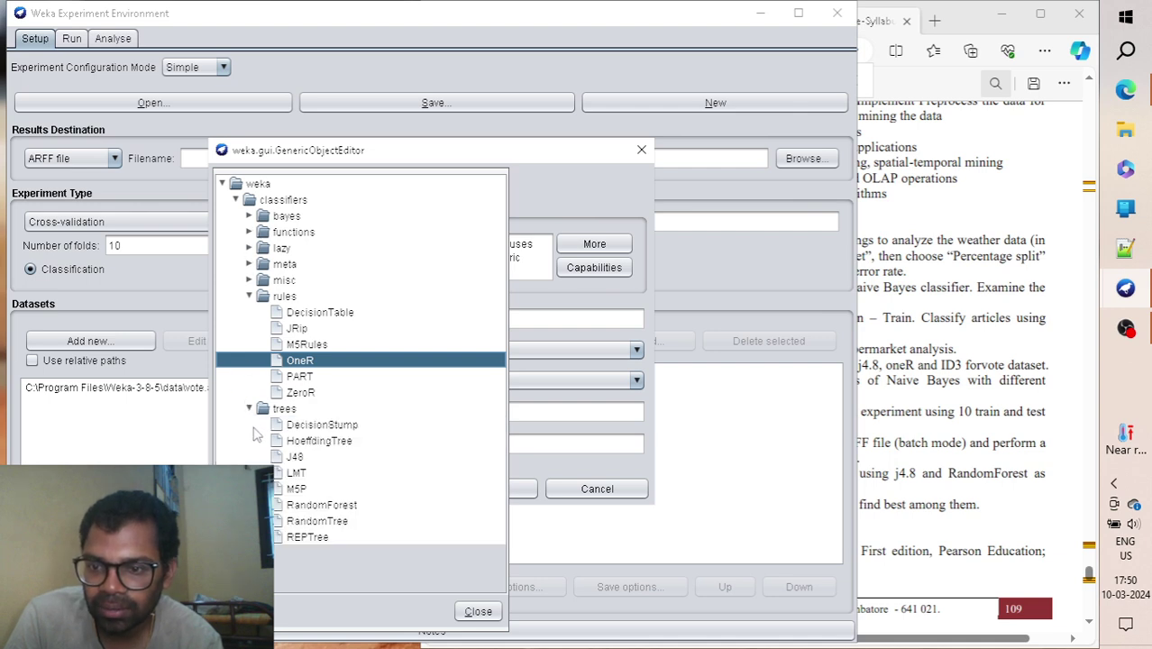
{"action": "left_click", "coordinate": [295, 458]}
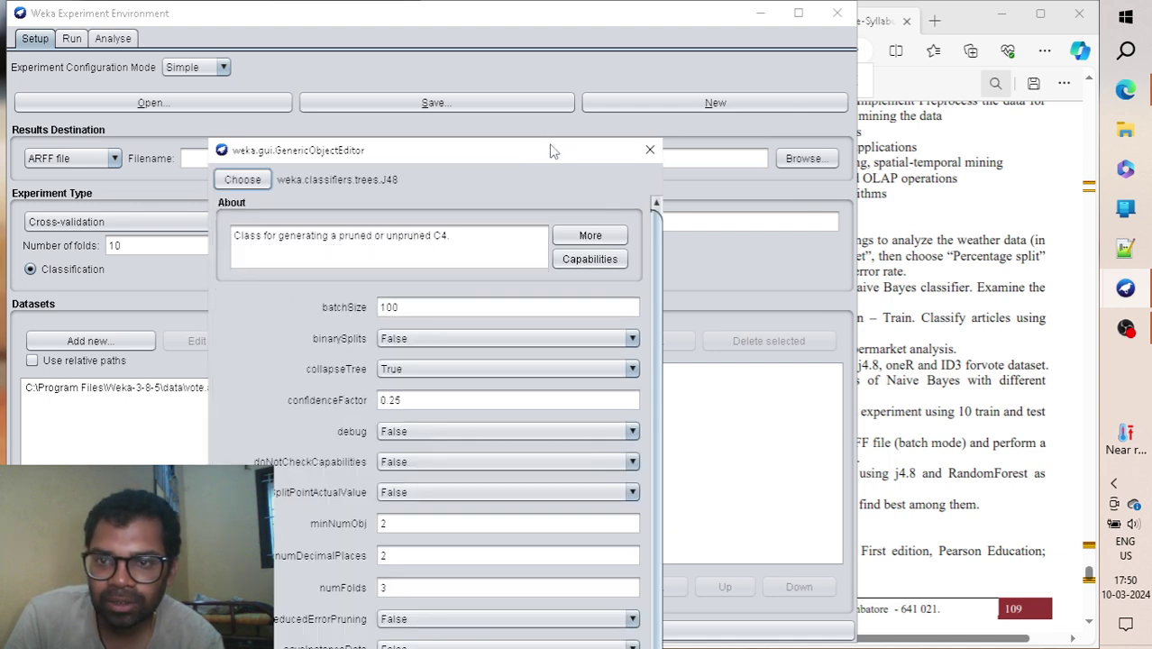
{"action": "left_click_drag", "start_coordinate": [535, 151], "coordinate": [562, 14]}
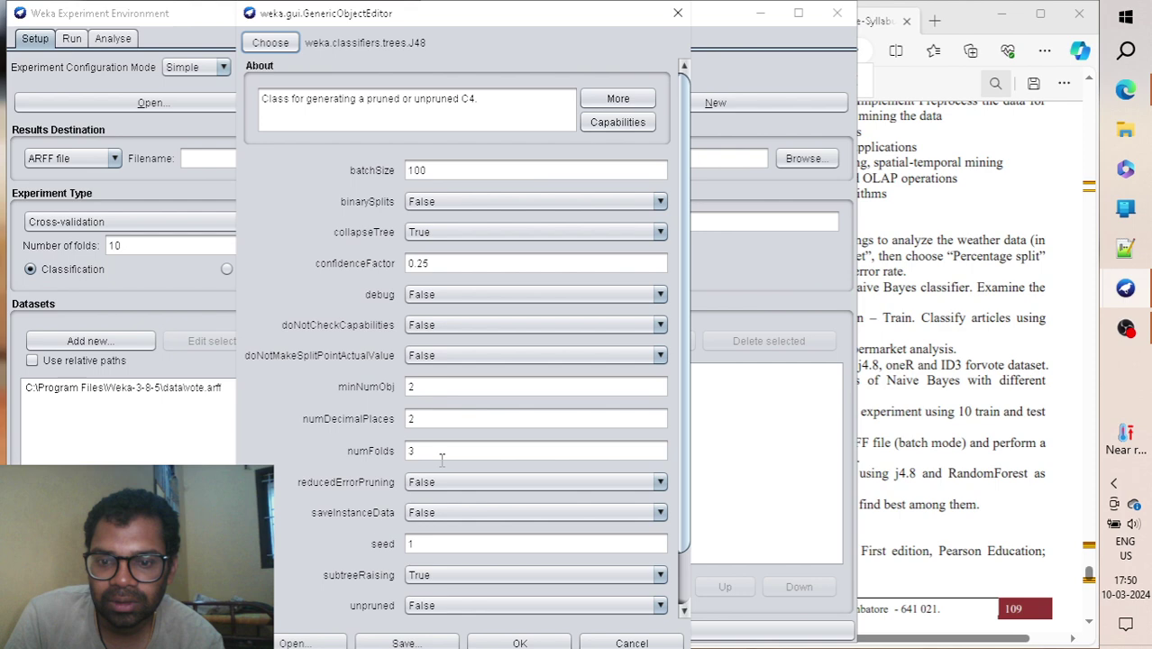
{"action": "left_click", "coordinate": [481, 642]}
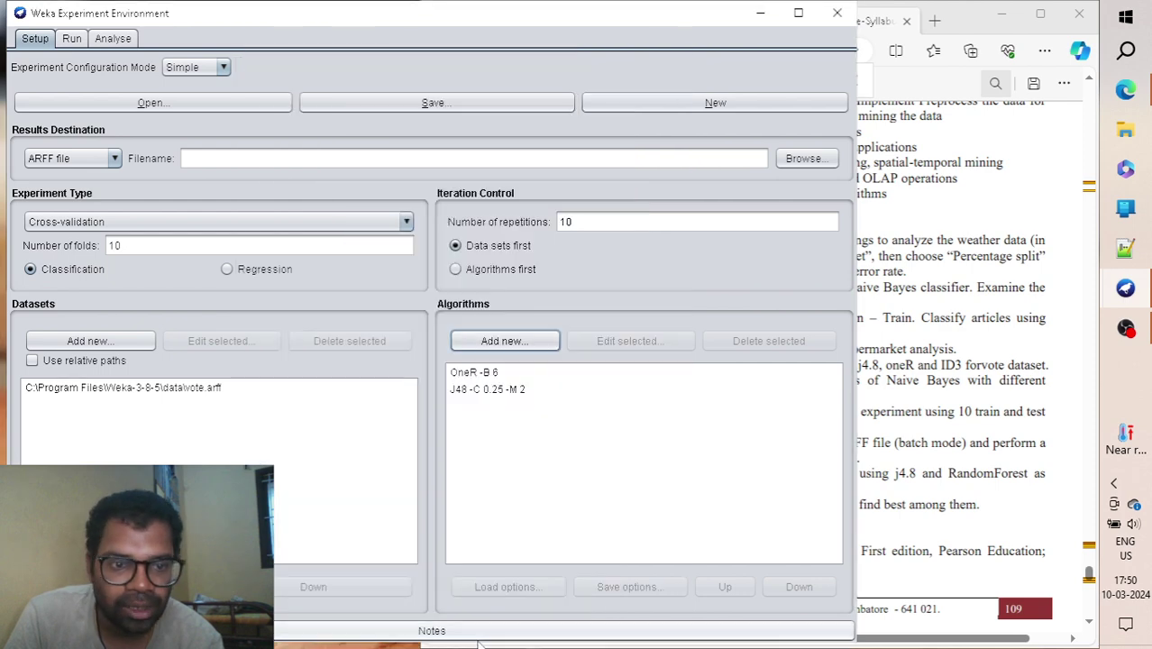
Add the RandomForest tree classifier with its default options to the experiment's algorithms
{"action": "left_click", "coordinate": [487, 341]}
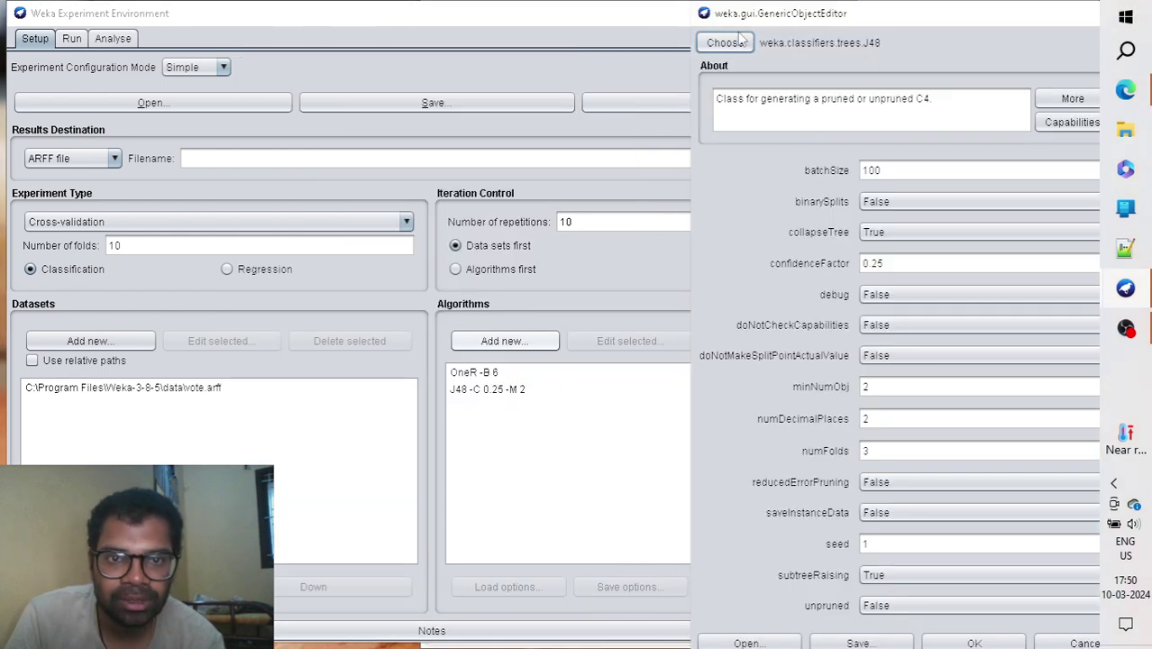
{"action": "left_click", "coordinate": [714, 45]}
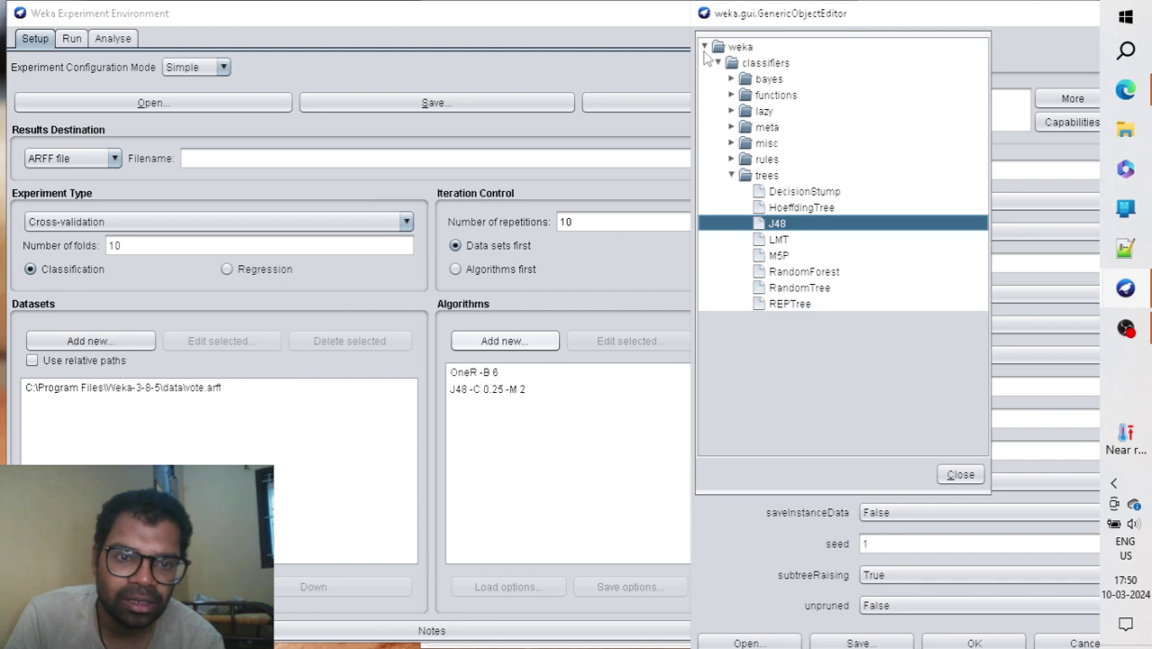
{"action": "left_click", "coordinate": [800, 273]}
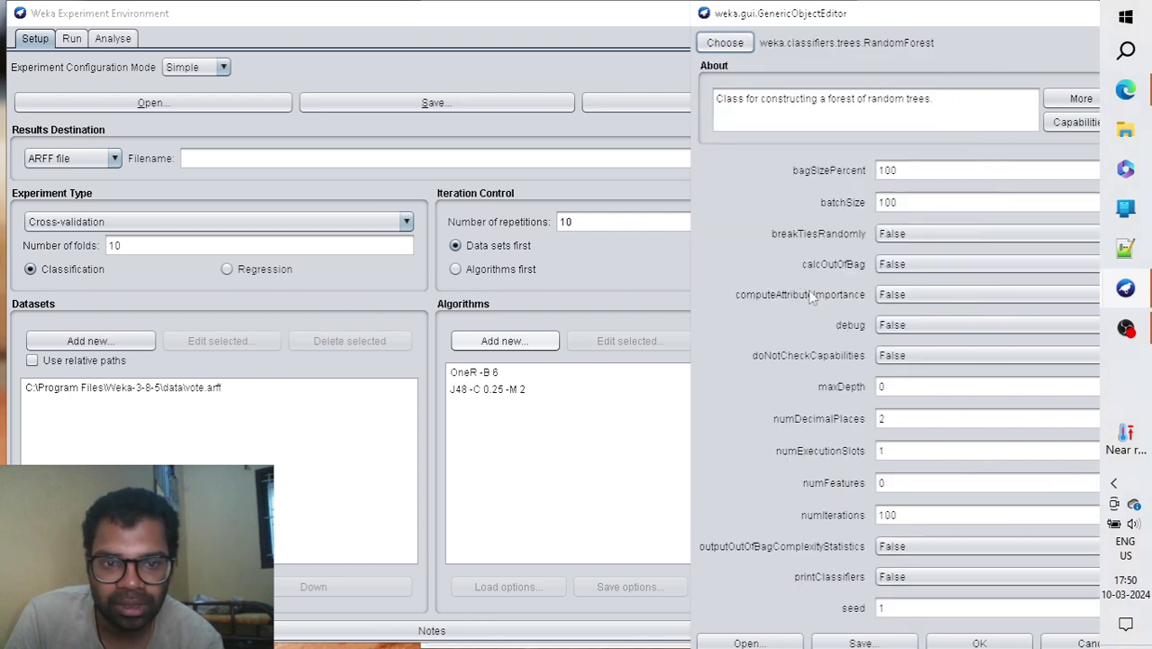
{"action": "left_click", "coordinate": [954, 644]}
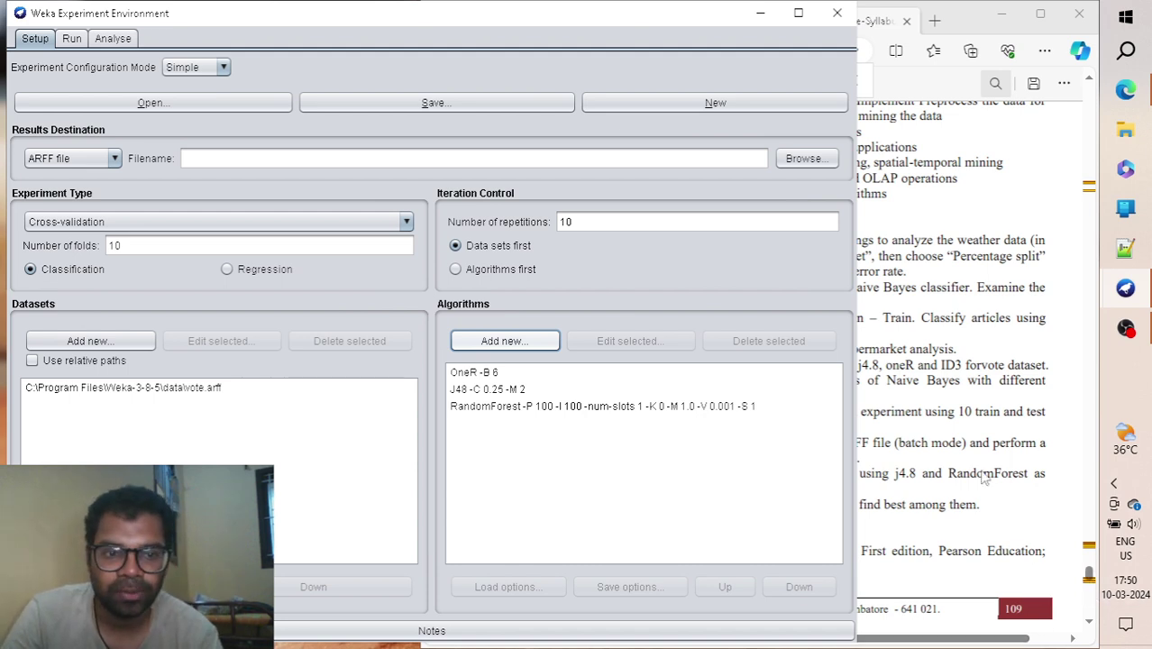
Maximize the Experiment Environment window, run the experiment, and review its setup and run log
{"action": "left_click", "coordinate": [799, 14]}
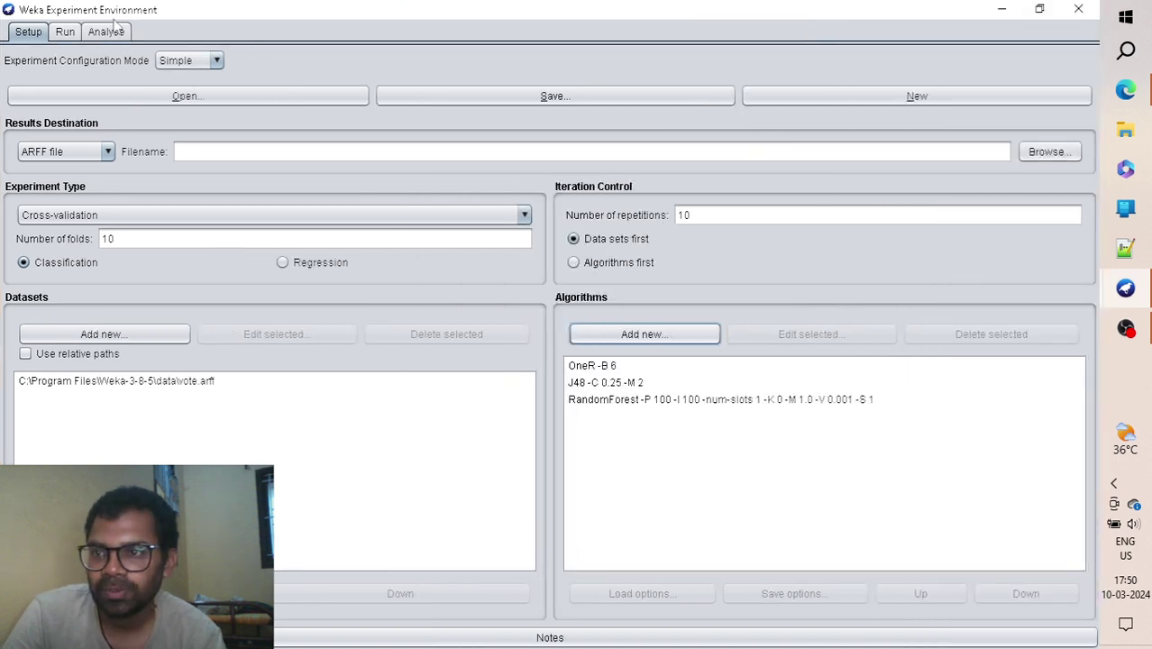
{"action": "left_click", "coordinate": [64, 33]}
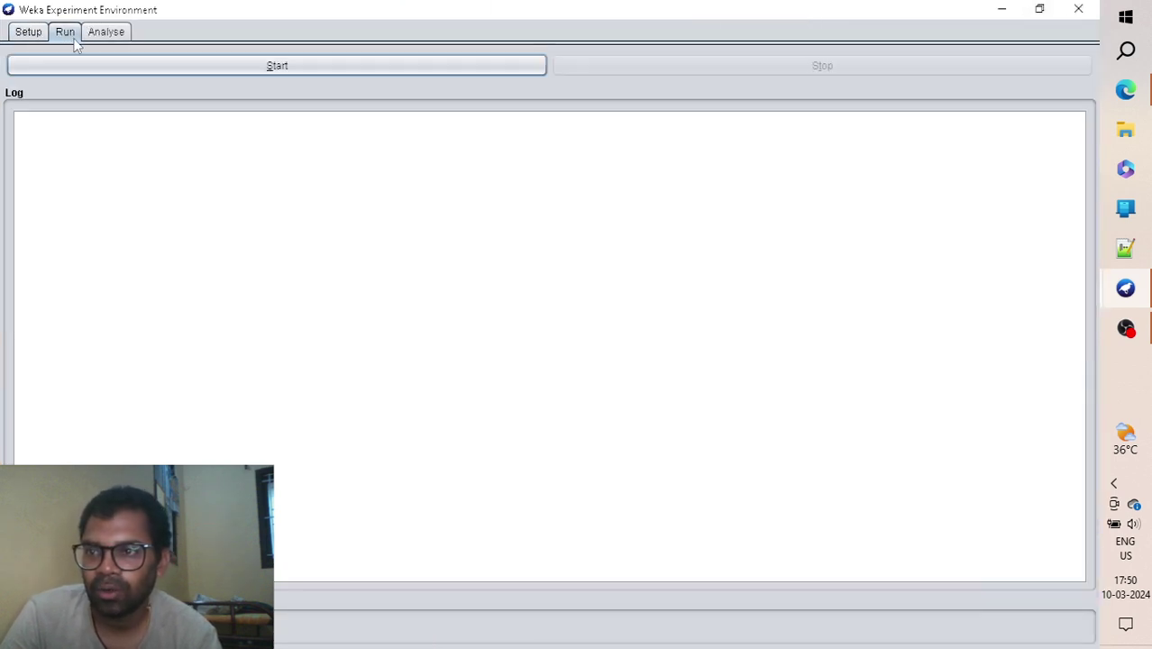
{"action": "left_click", "coordinate": [73, 65]}
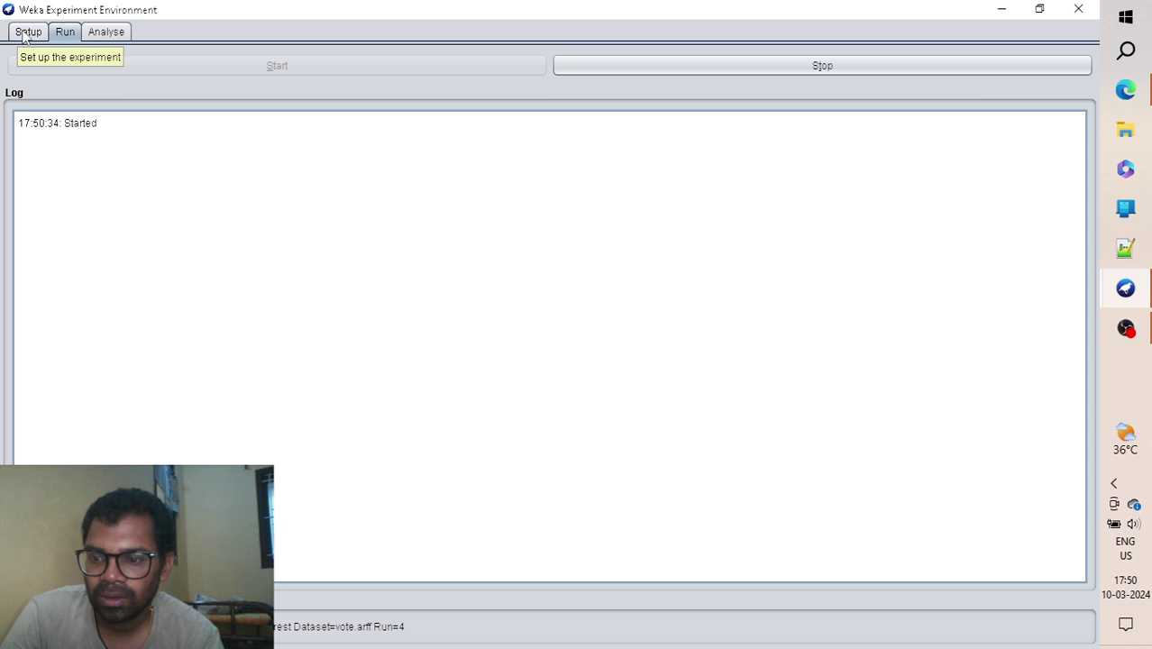
{"action": "left_click", "coordinate": [27, 32]}
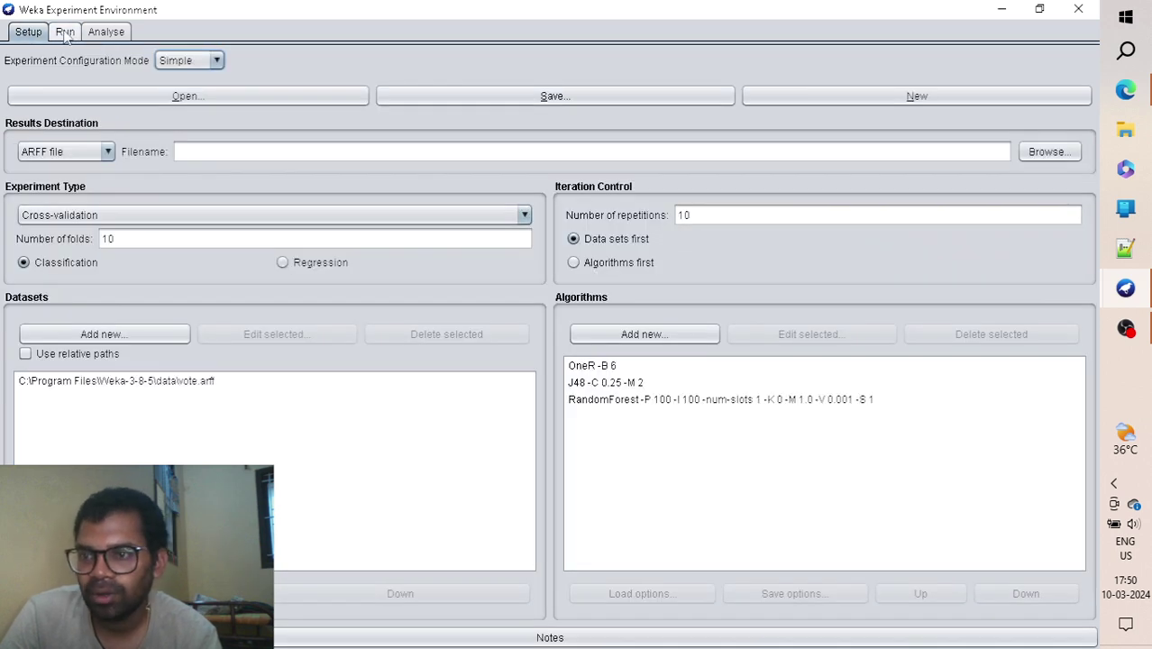
{"action": "left_click", "coordinate": [66, 33]}
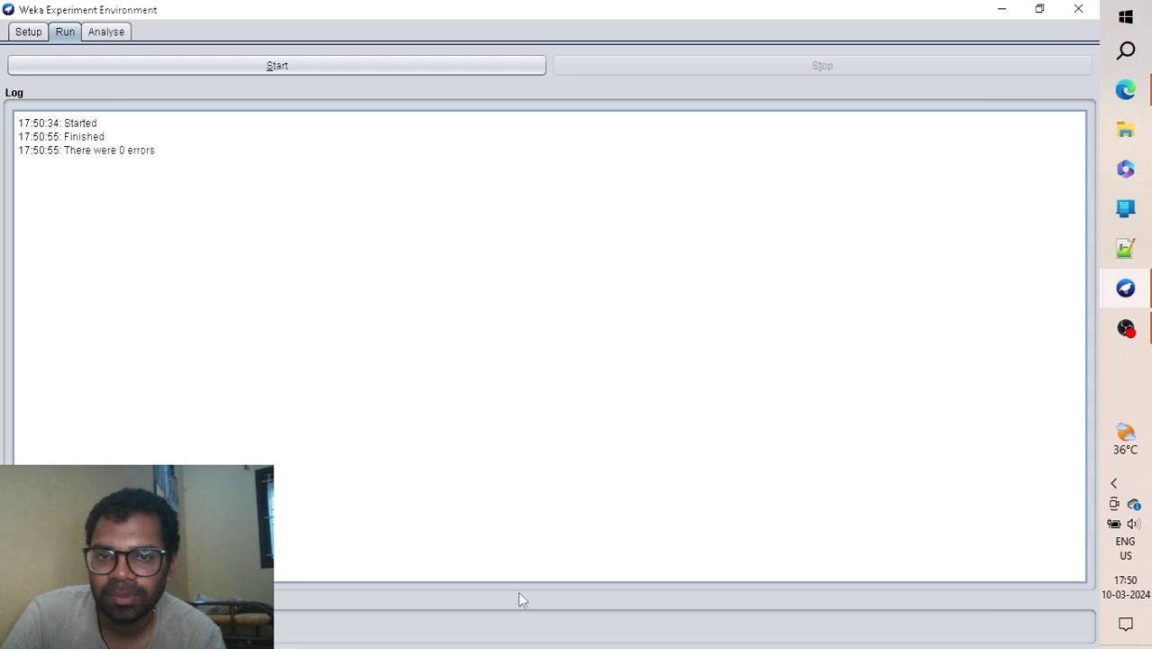
Load the current experiment's results for analysis and perform the corrected paired t-test on Percent_correct at 0.05 significance
{"action": "left_click", "coordinate": [126, 40]}
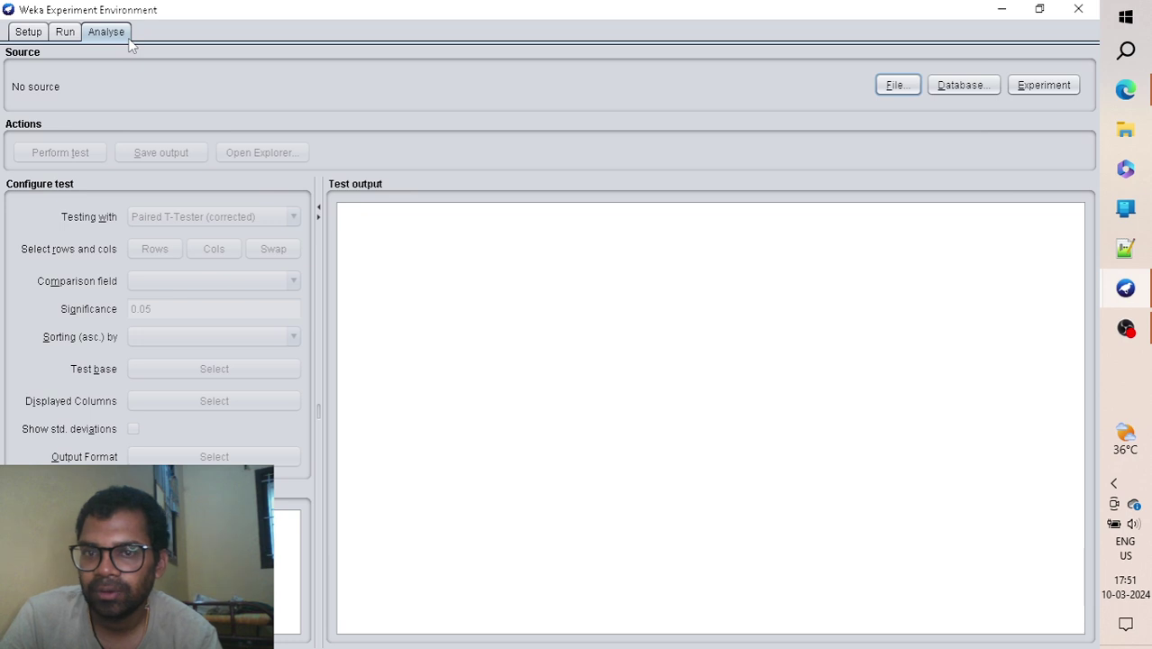
{"action": "left_click", "coordinate": [1043, 85]}
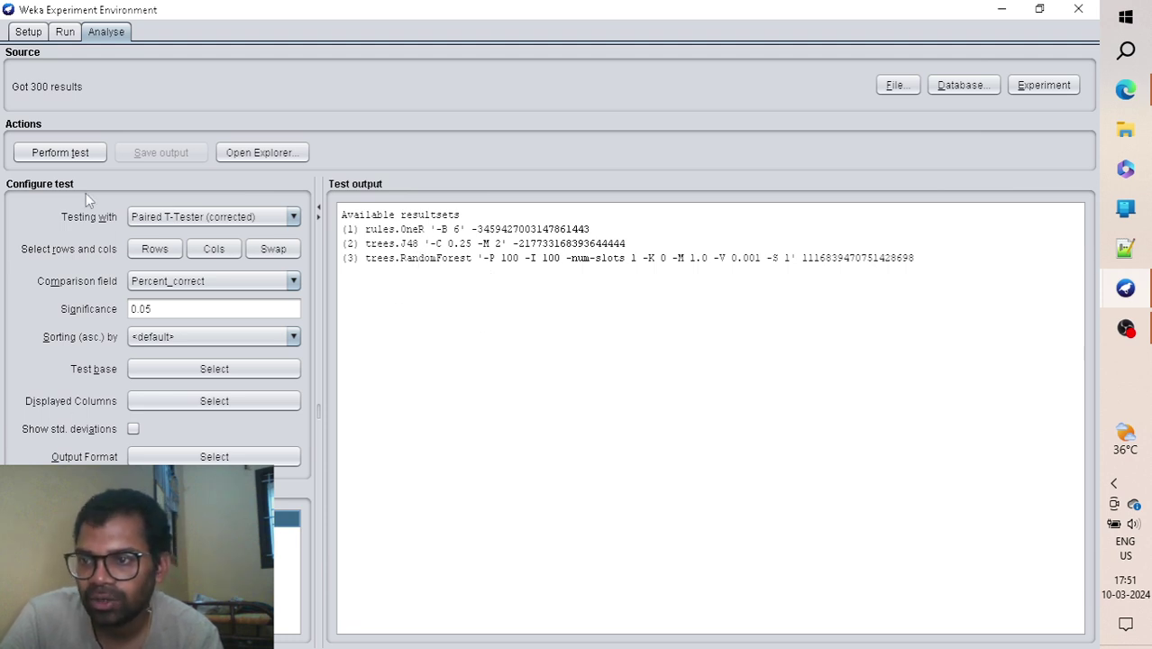
{"action": "left_click", "coordinate": [65, 156]}
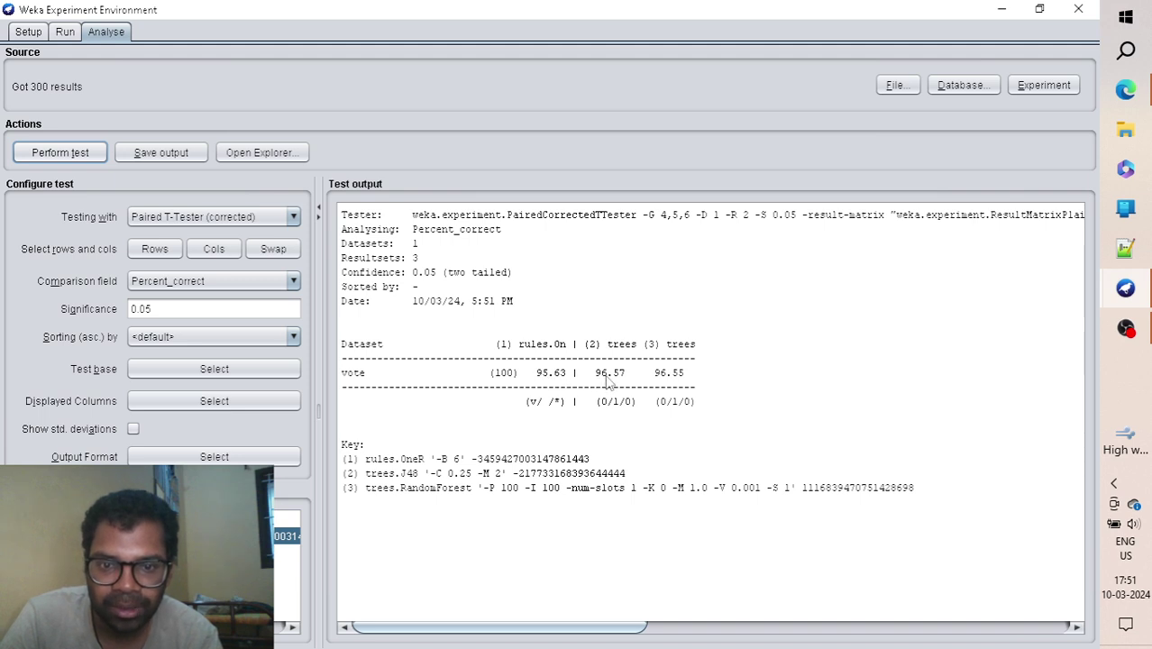
Highlight the J48 accuracy for the vote dataset, and check where the experiment can be saved without saving it
{"action": "left_click_drag", "start_coordinate": [594, 376], "coordinate": [634, 378]}
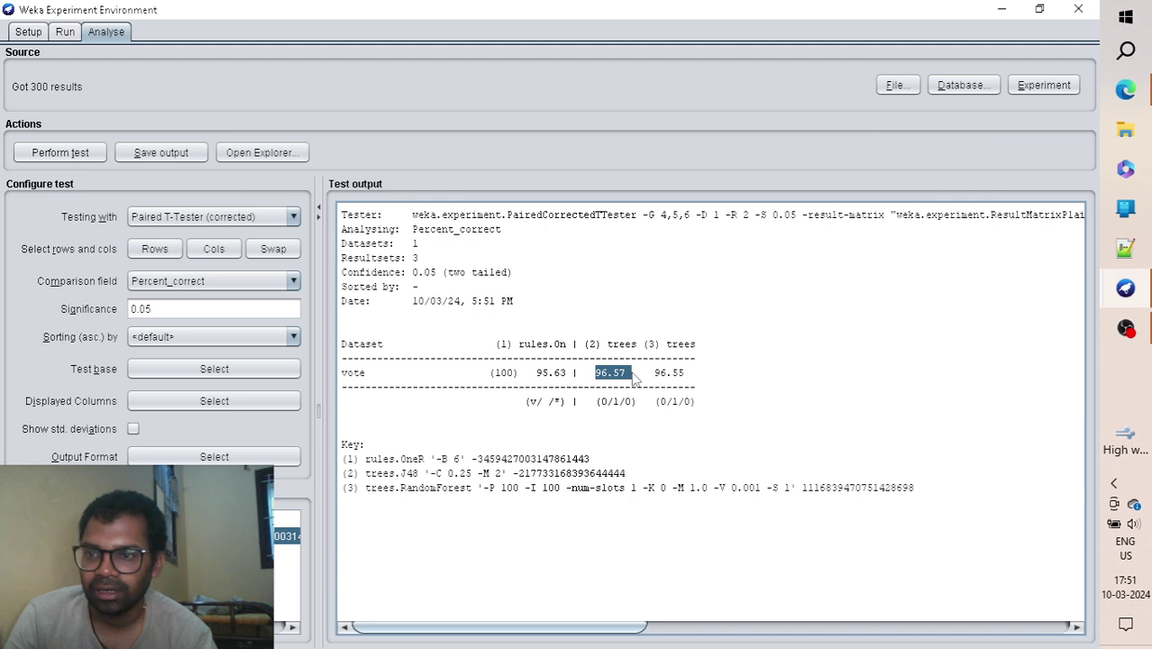
{"action": "left_click", "coordinate": [32, 35]}
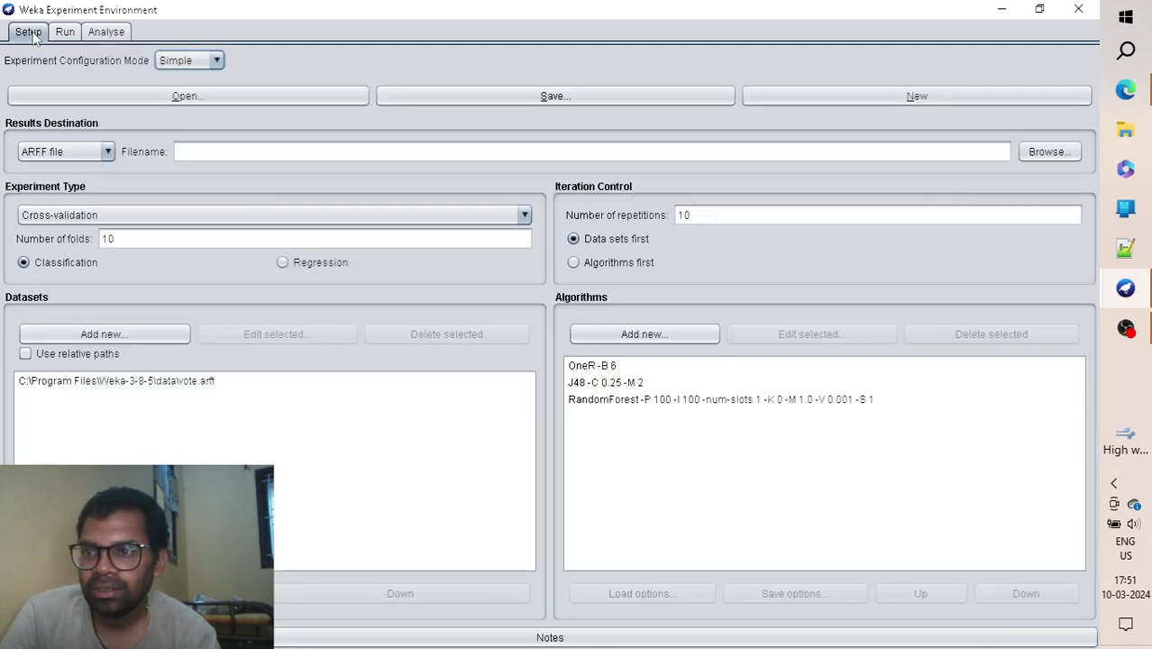
{"action": "left_click", "coordinate": [474, 102]}
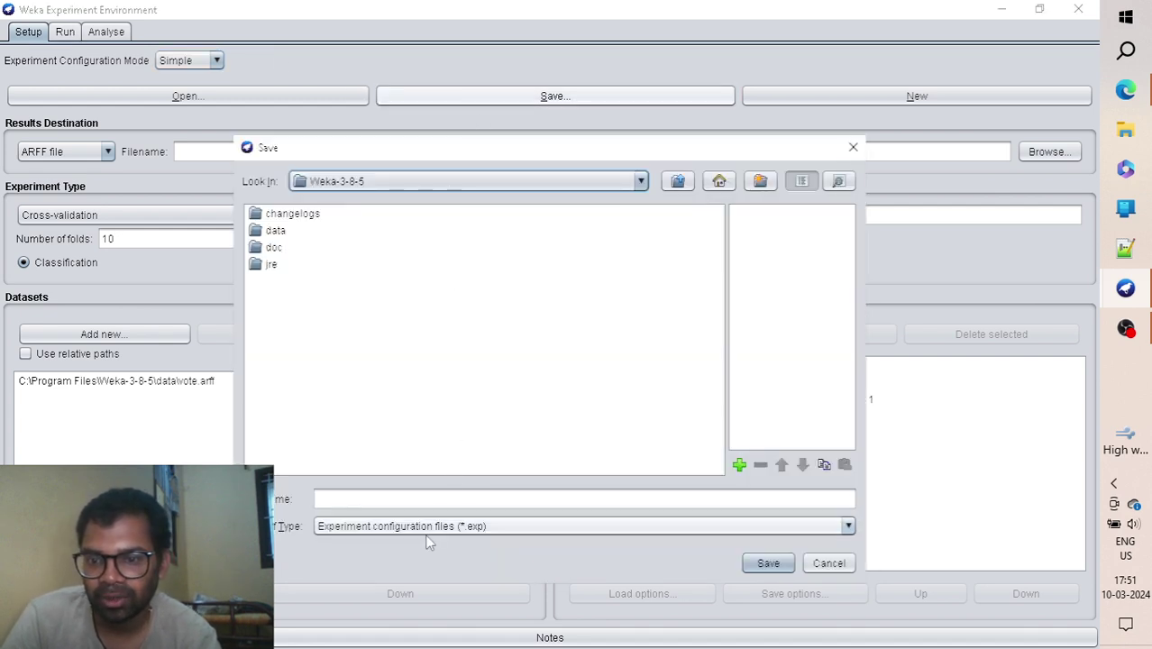
{"action": "left_click", "coordinate": [843, 564]}
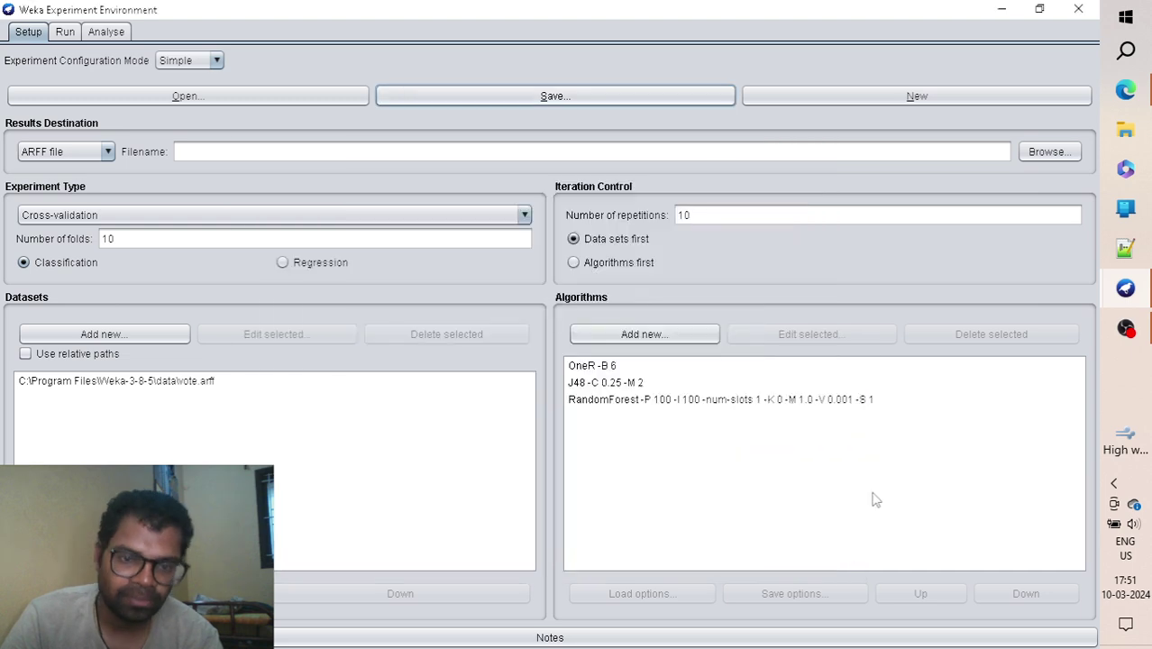
Close the finished experiment's window, and create a new experiment in a fresh Experimenter window
{"action": "left_click", "coordinate": [1079, 9]}
{"action": "left_click", "coordinate": [615, 361]}
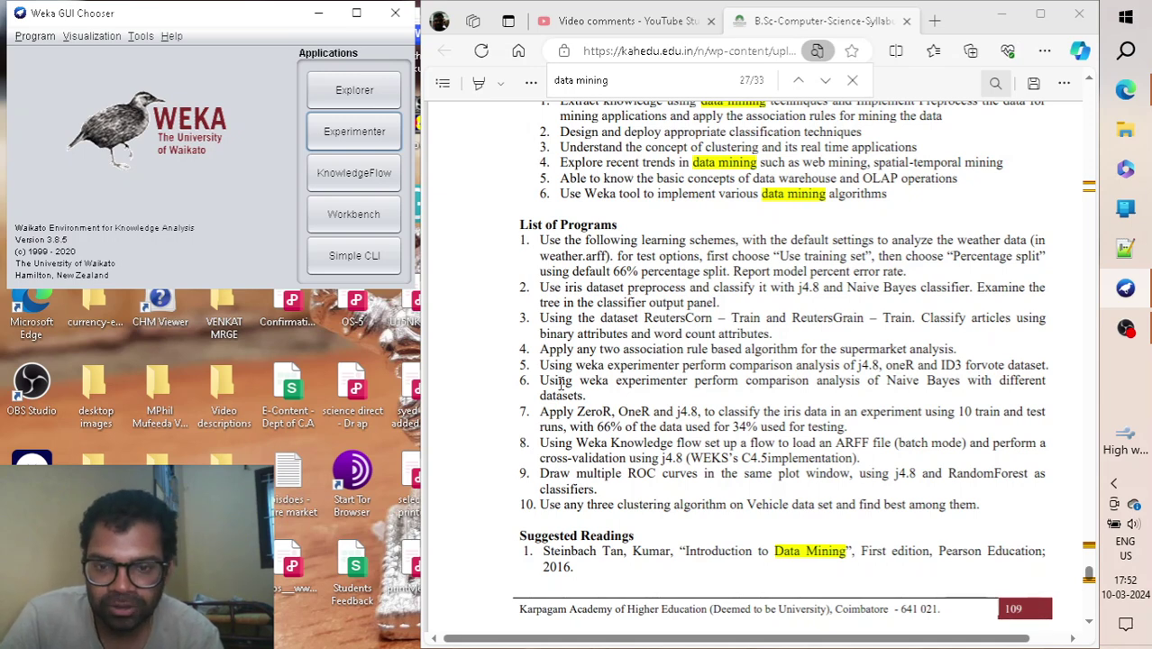
{"action": "left_click", "coordinate": [353, 140]}
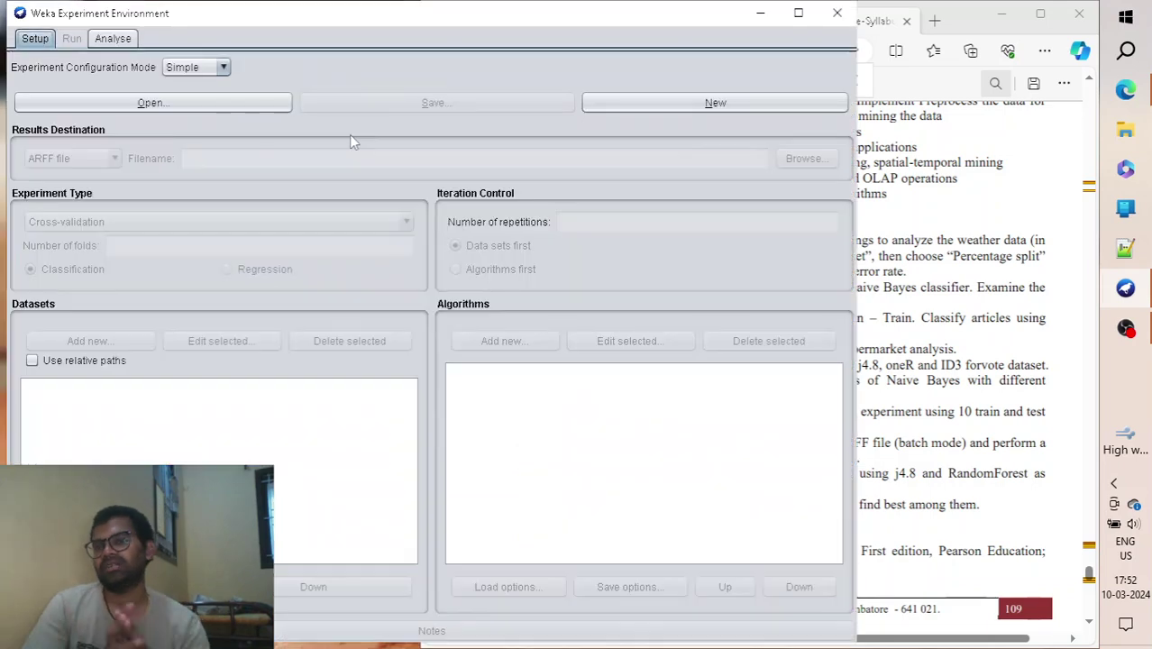
{"action": "left_click", "coordinate": [693, 103]}
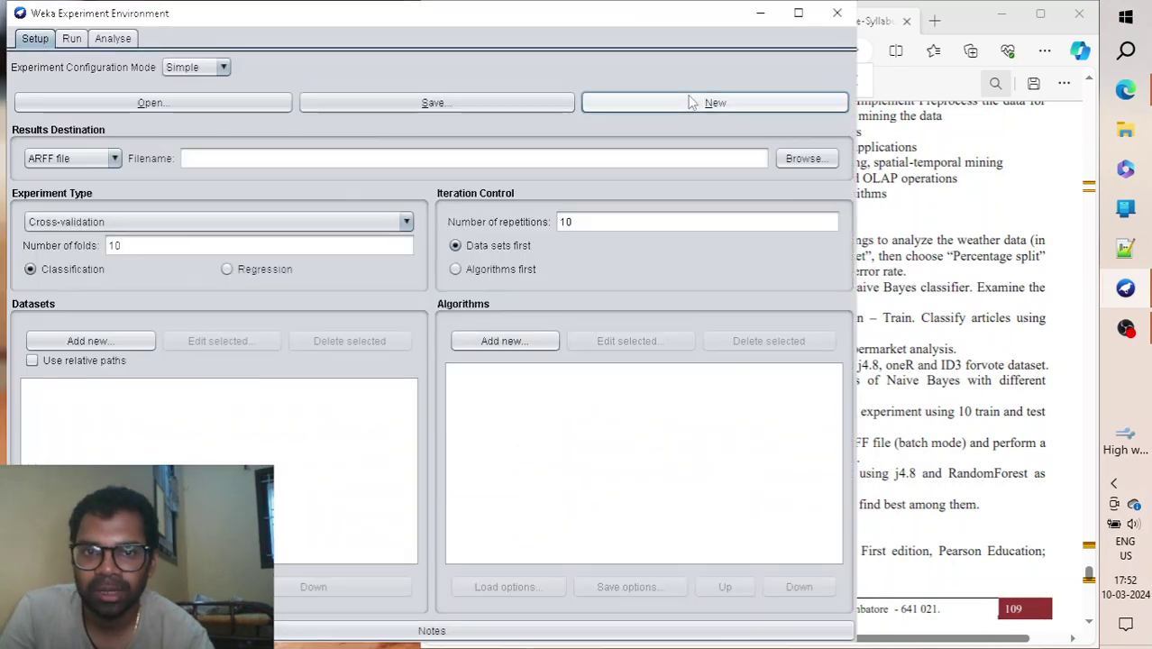
Add vote.arff, ReutersCorn-train.arff, ReutersGrain-train.arff, supermarket.arff and iris.arff from the data folder to the experiment's datasets
{"action": "left_click", "coordinate": [99, 340]}
{"action": "double_click", "coordinate": [479, 290]}
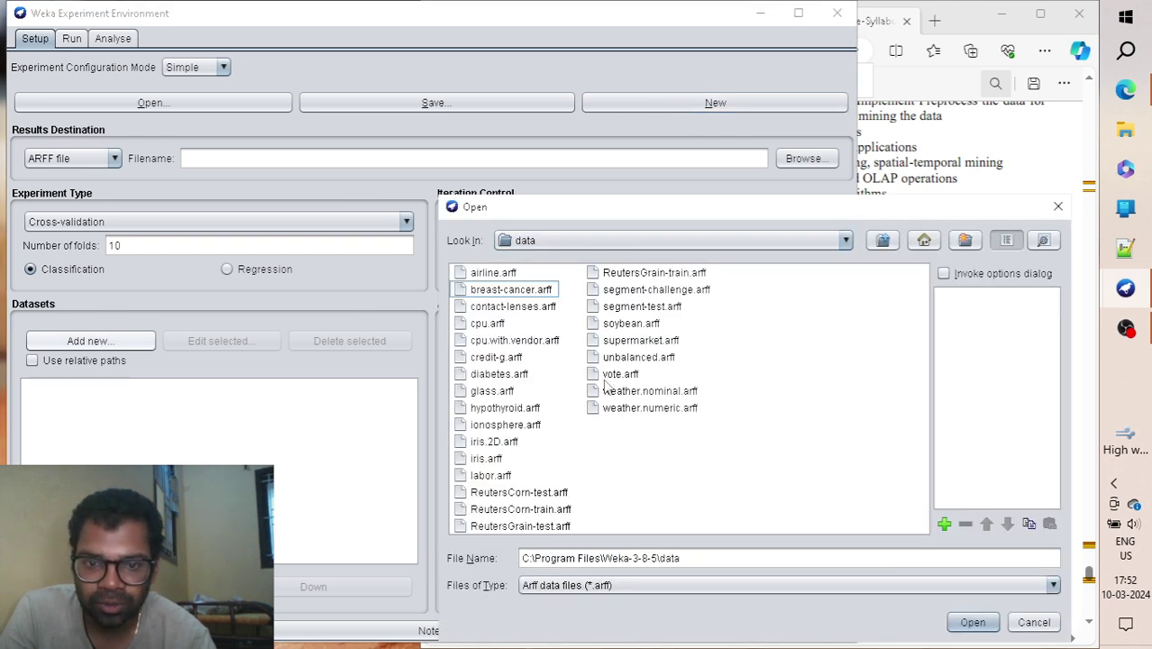
{"action": "left_click", "coordinate": [605, 377]}
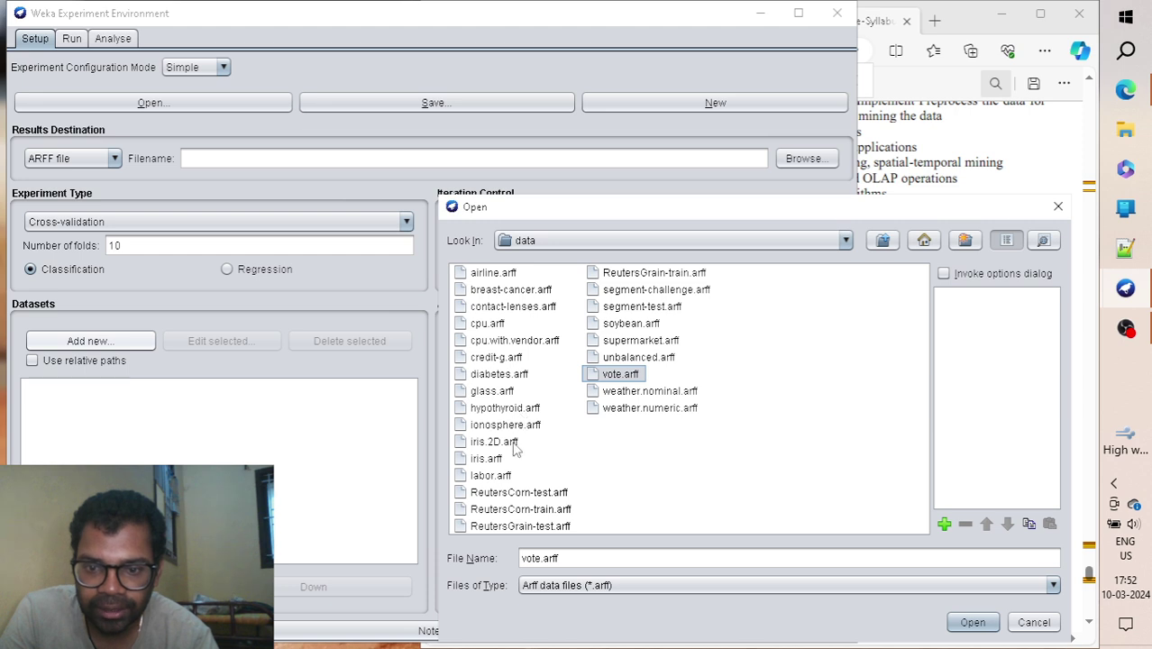
{"action": "left_click", "coordinate": [486, 514], "text": "ctrl"}
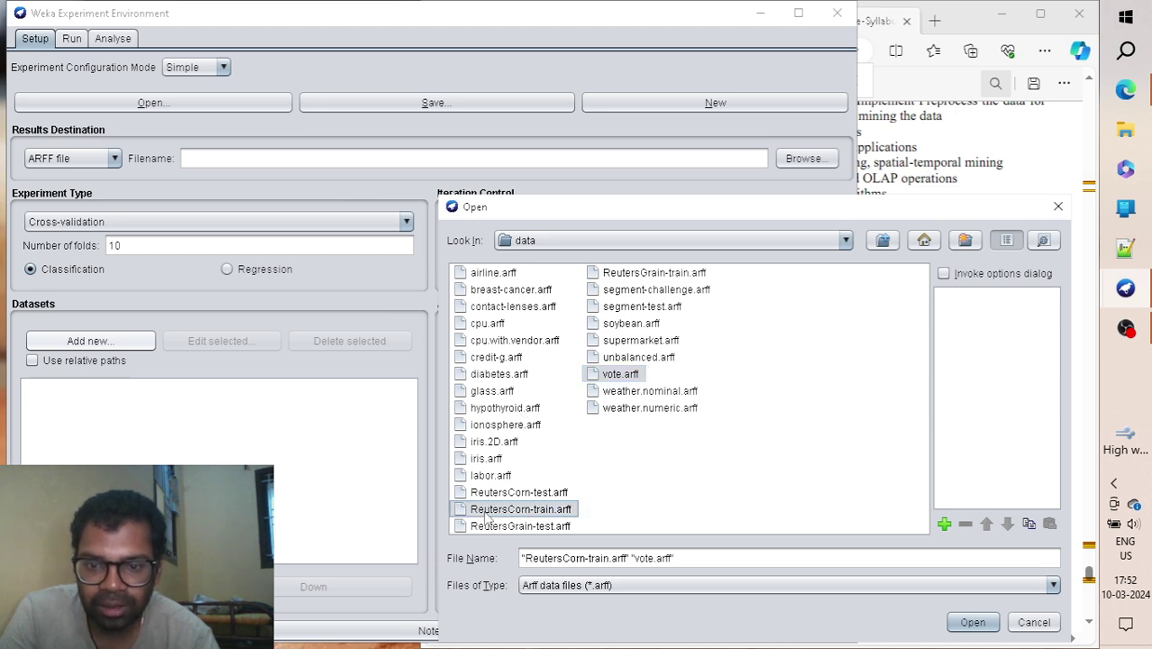
{"action": "left_click", "coordinate": [656, 275], "text": "ctrl"}
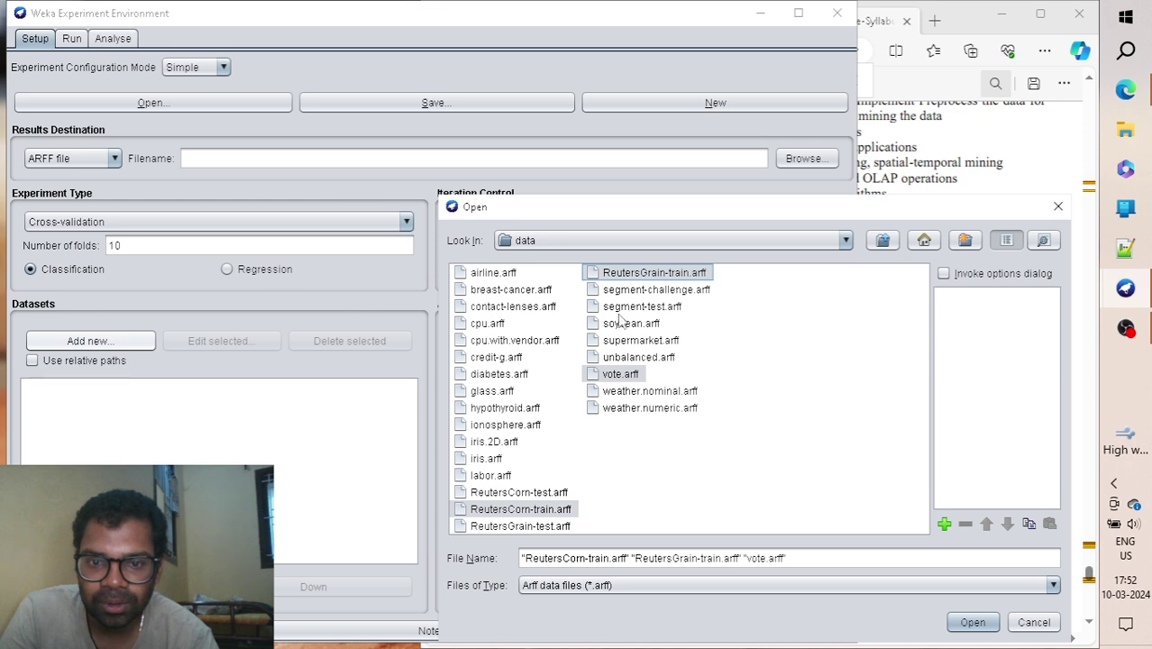
{"action": "left_click", "coordinate": [605, 343], "text": "ctrl"}
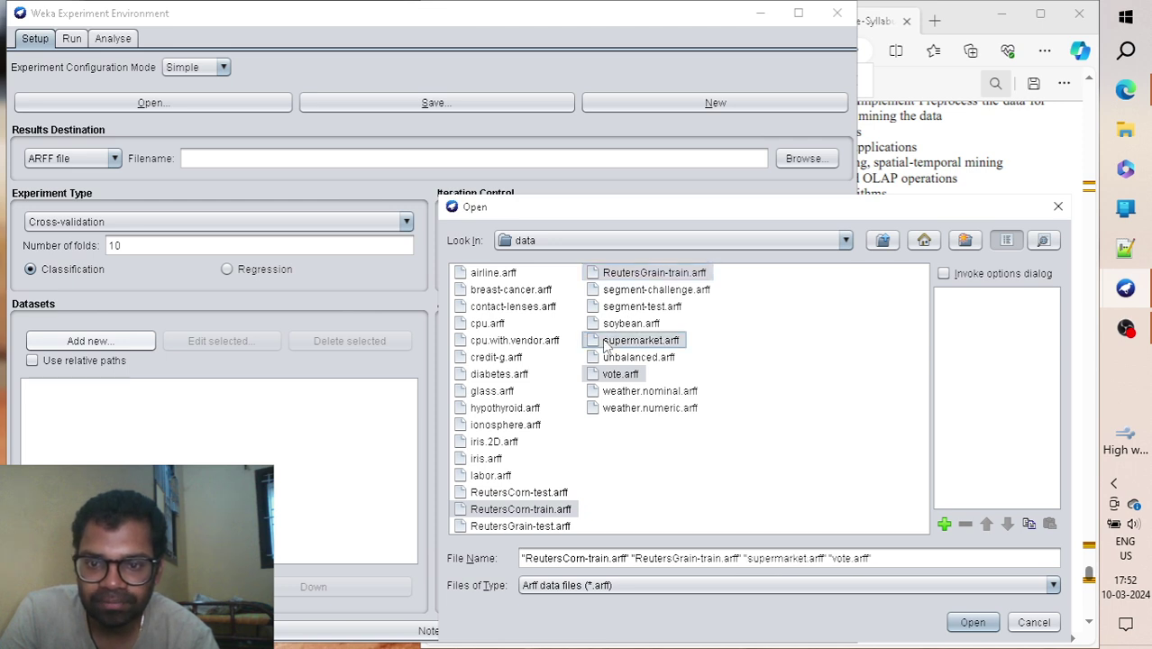
{"action": "left_click", "coordinate": [468, 458], "text": "ctrl"}
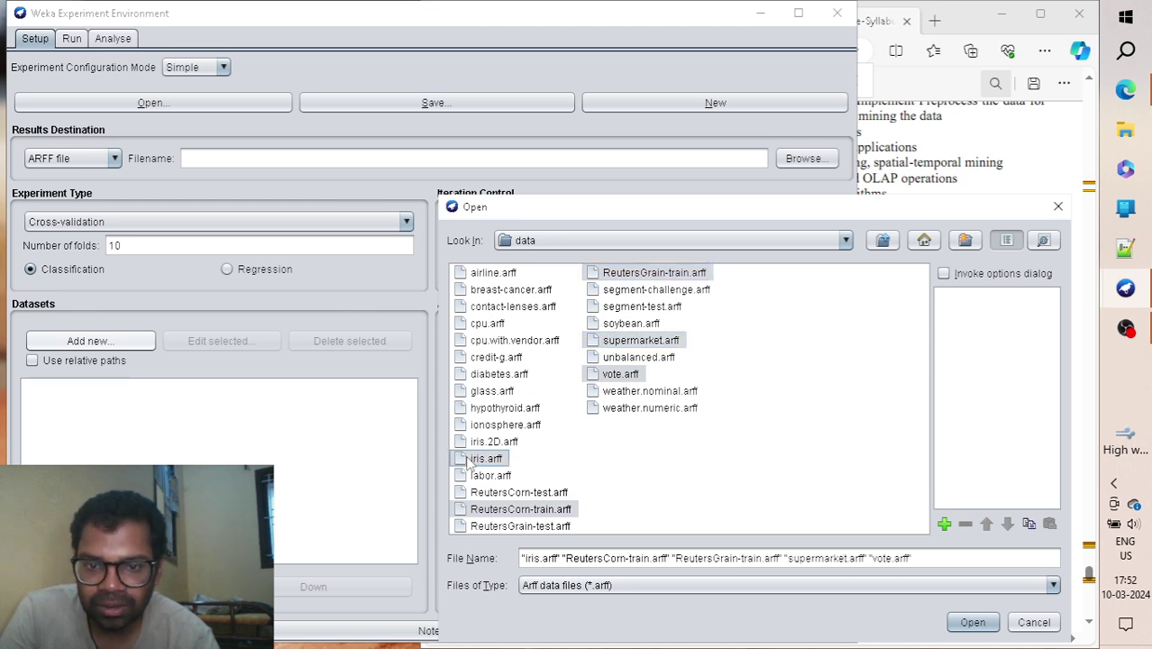
{"action": "left_click", "coordinate": [971, 623]}
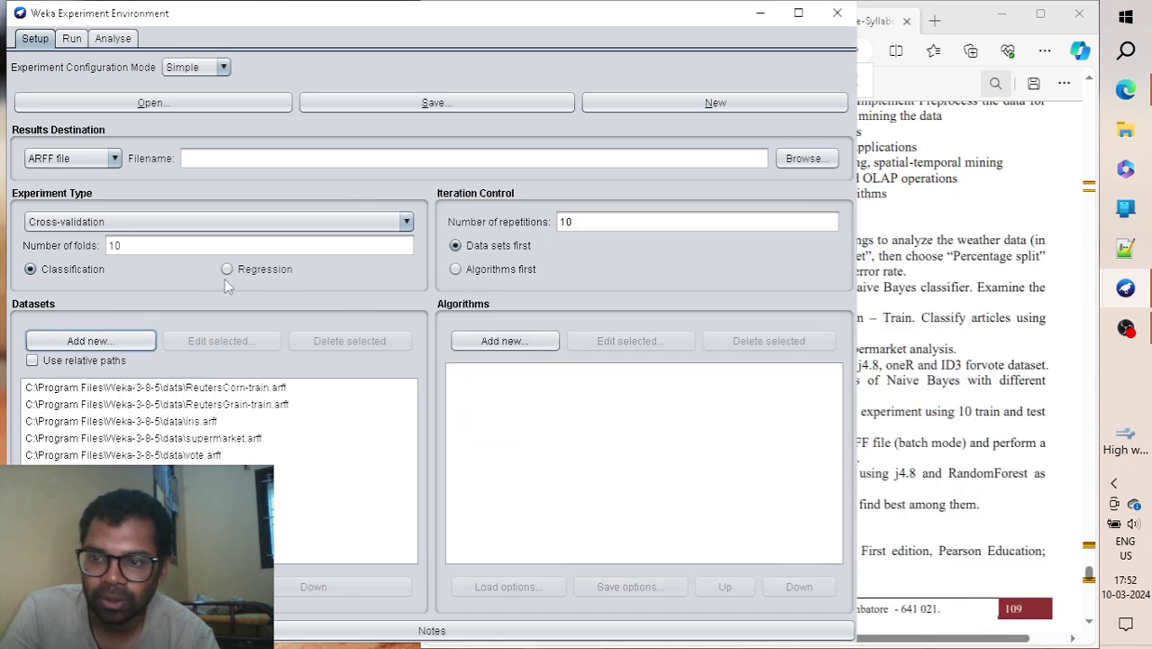
Add the NaiveBayes classifier with its default options to the experiment's algorithms
{"action": "left_click", "coordinate": [513, 346]}
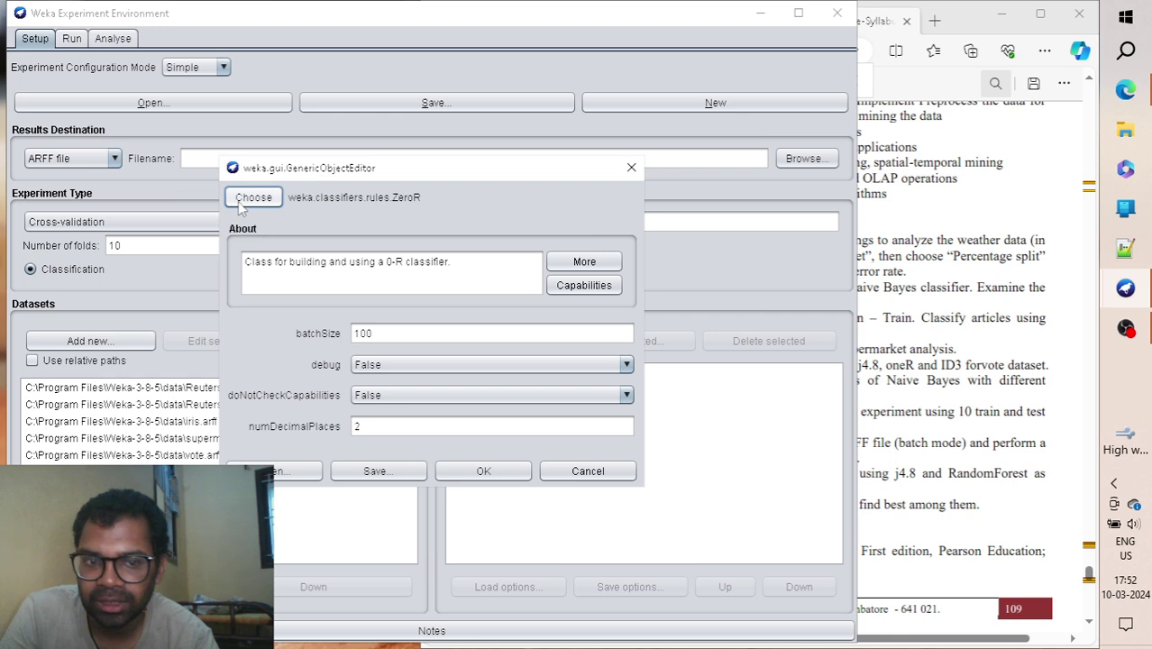
{"action": "left_click", "coordinate": [241, 203]}
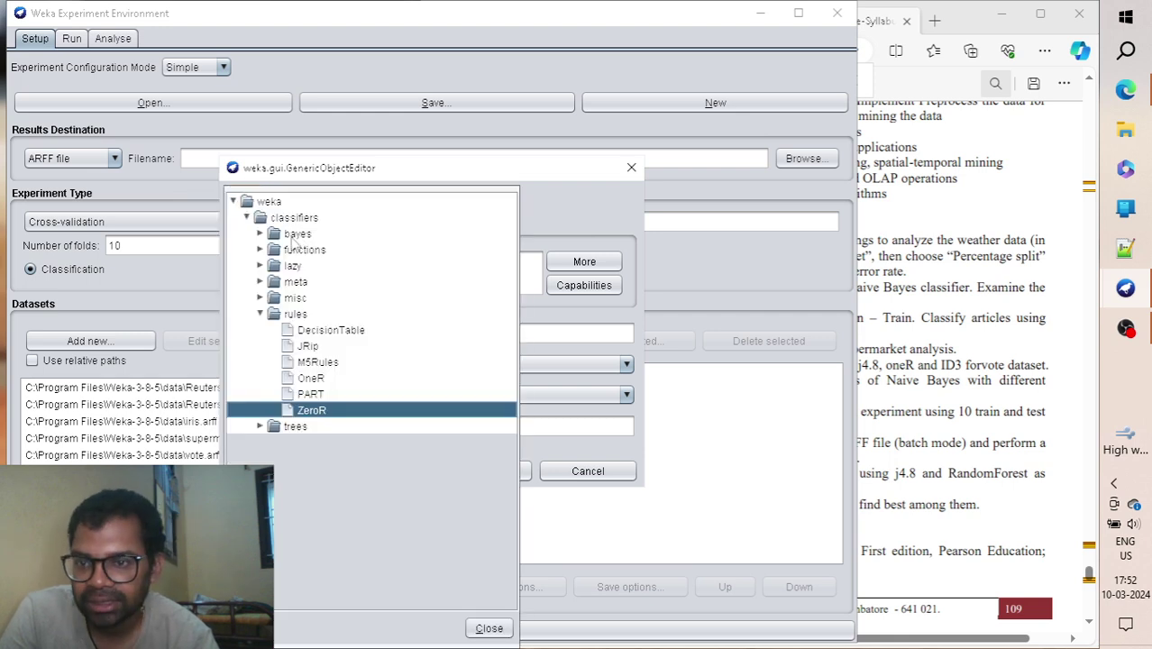
{"action": "left_click", "coordinate": [260, 235]}
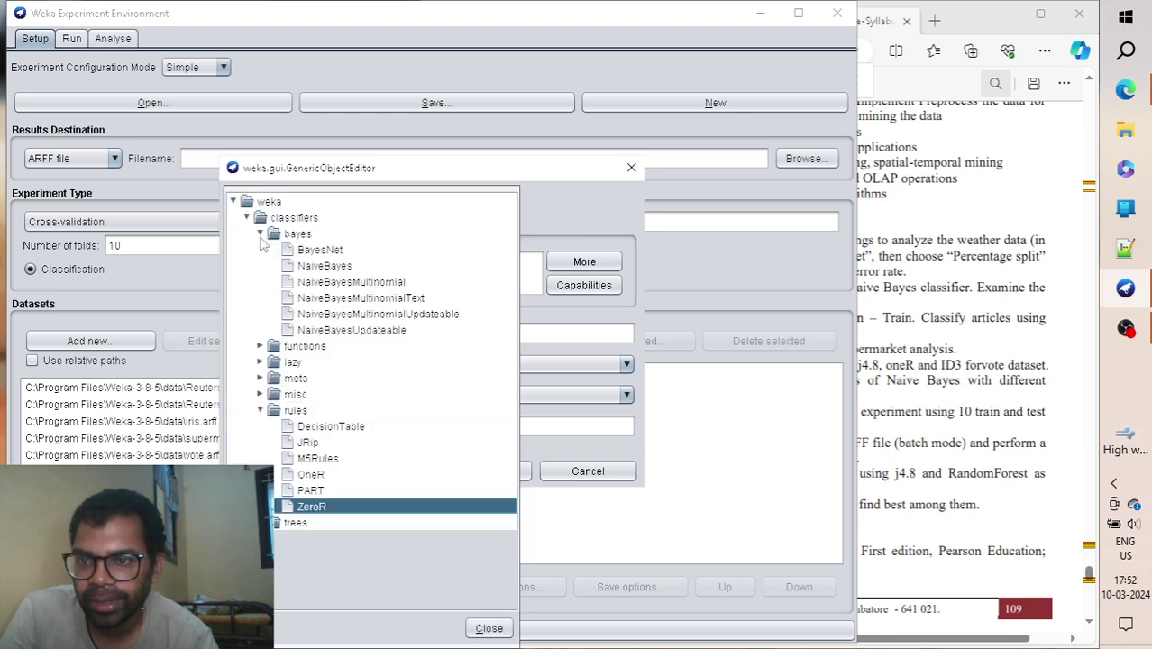
{"action": "left_click", "coordinate": [309, 267]}
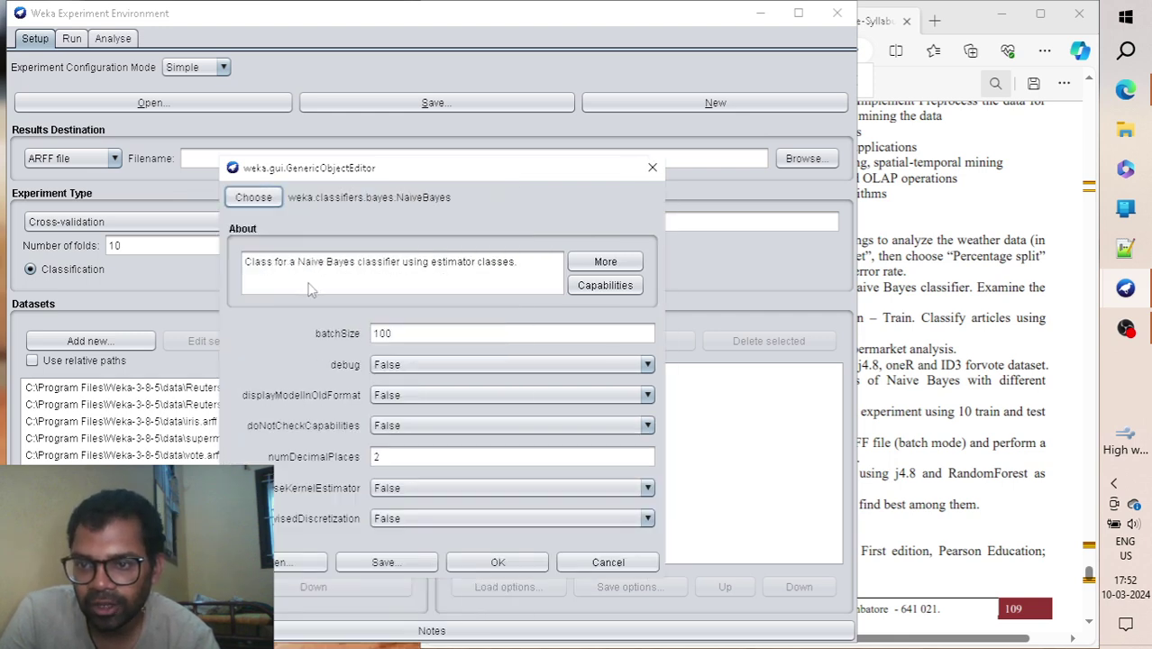
{"action": "left_click", "coordinate": [463, 559]}
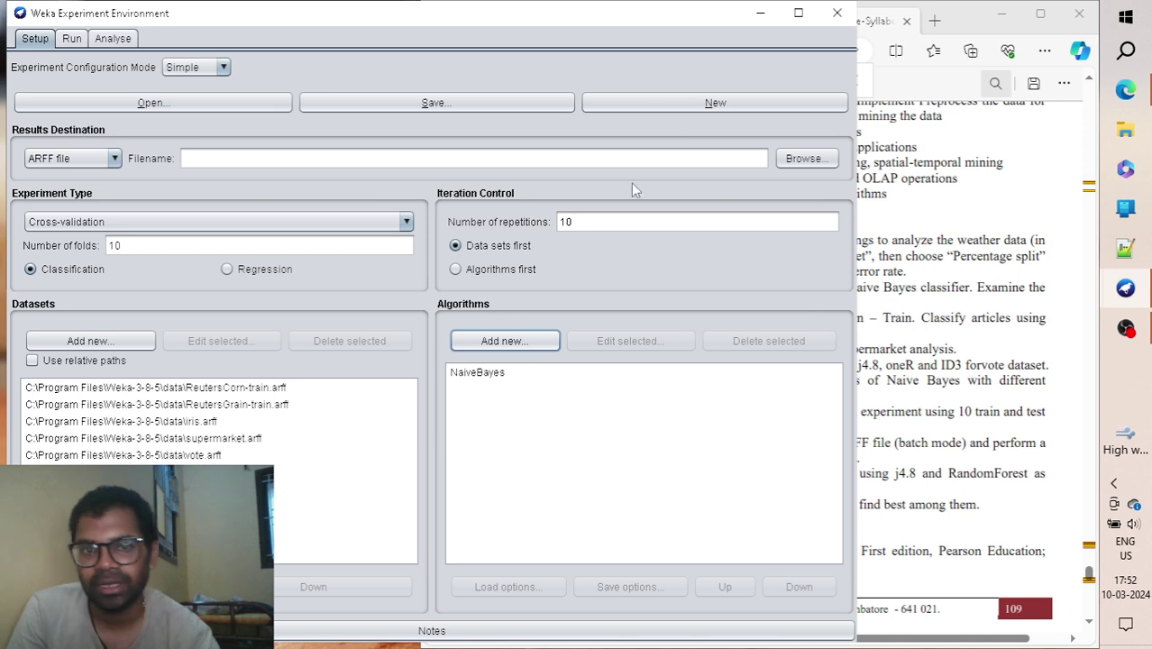
Try to save the experiment as exp6.exp in the Weka-3-8-5 folder
{"action": "left_click", "coordinate": [510, 104]}
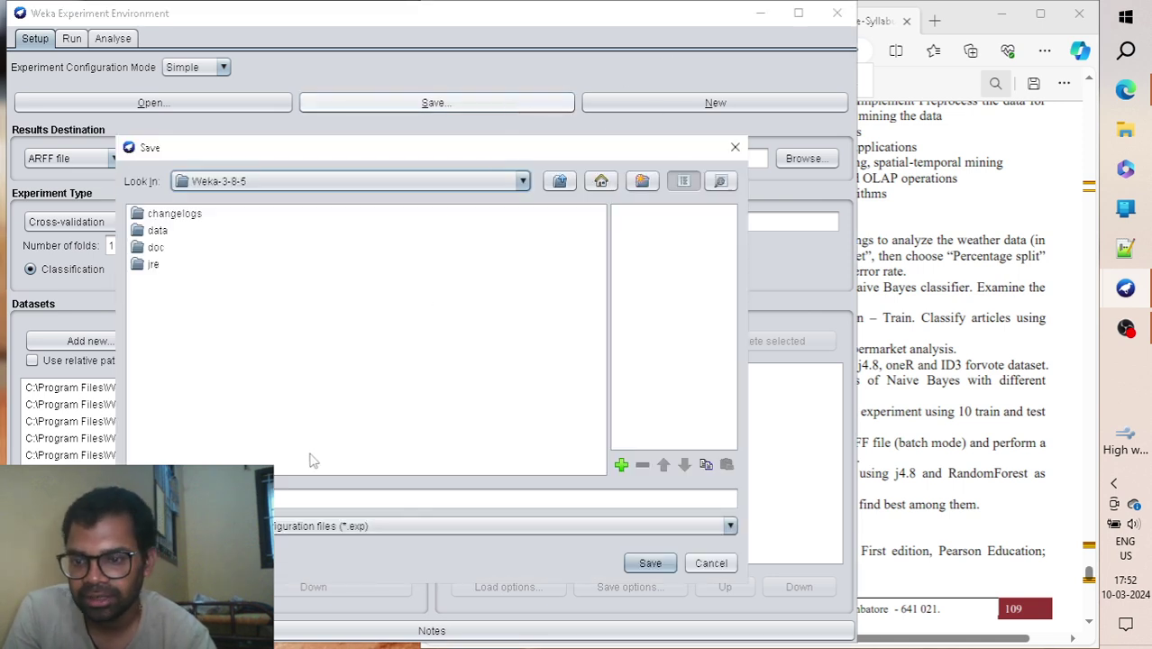
{"action": "left_click", "coordinate": [266, 499]}
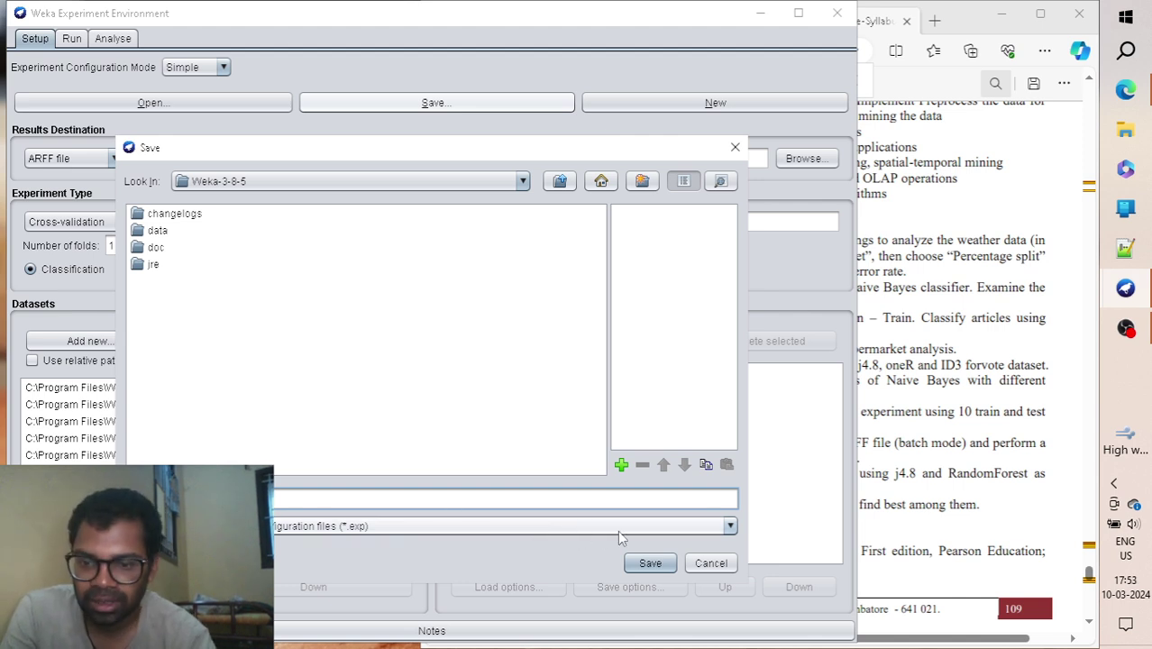
{"action": "left_click", "coordinate": [648, 564]}
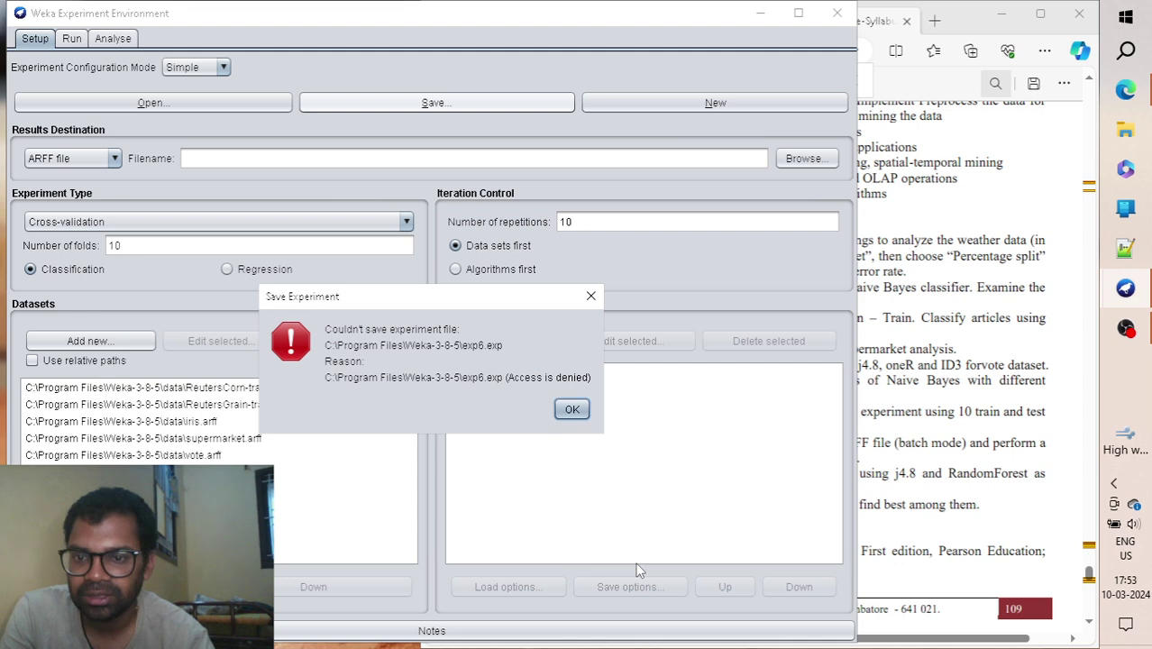
{"action": "left_click", "coordinate": [571, 411]}
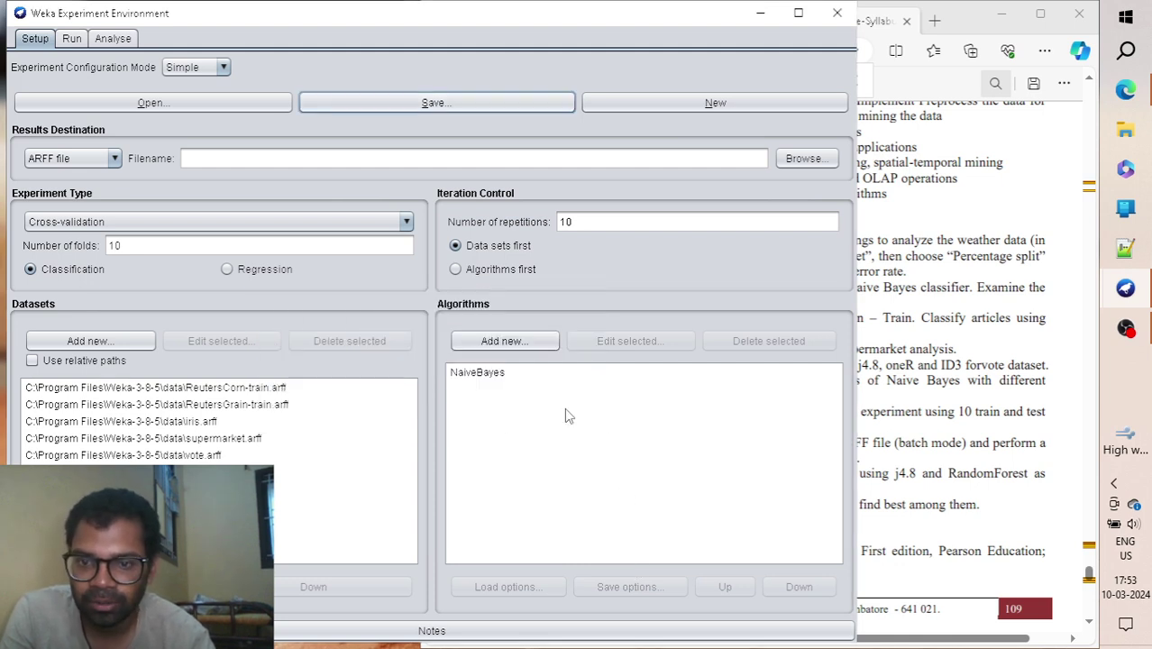
Save the experiment as exp6.exp on the Desktop and run it
{"action": "left_click", "coordinate": [391, 102]}
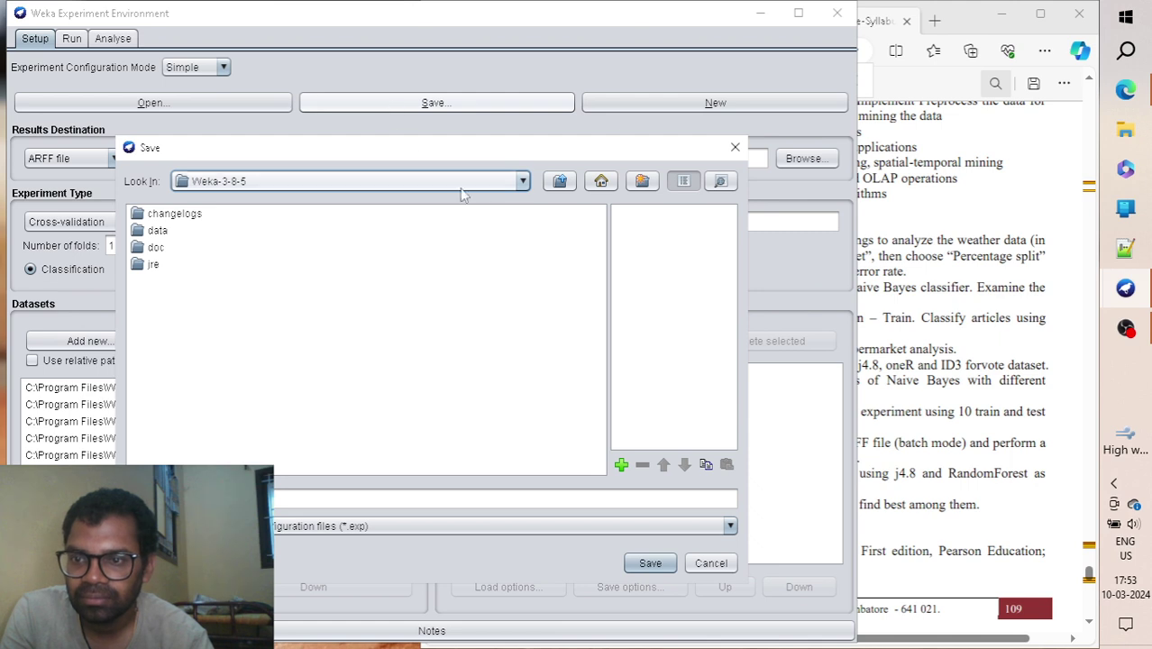
{"action": "left_click", "coordinate": [602, 181]}
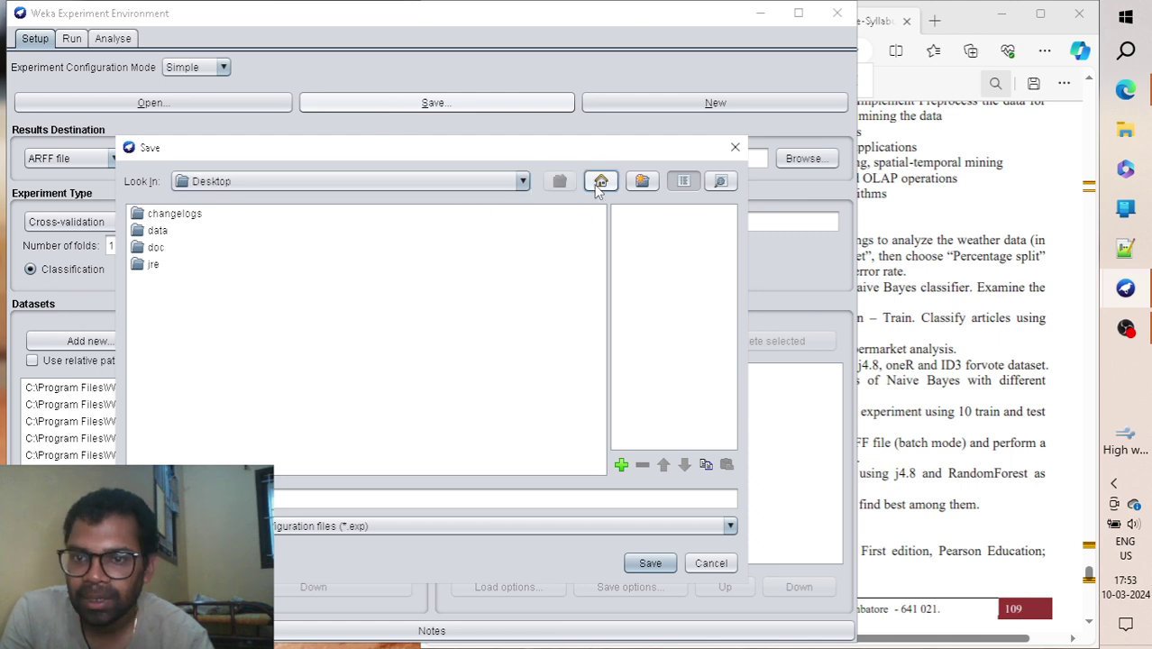
{"action": "left_click", "coordinate": [651, 564]}
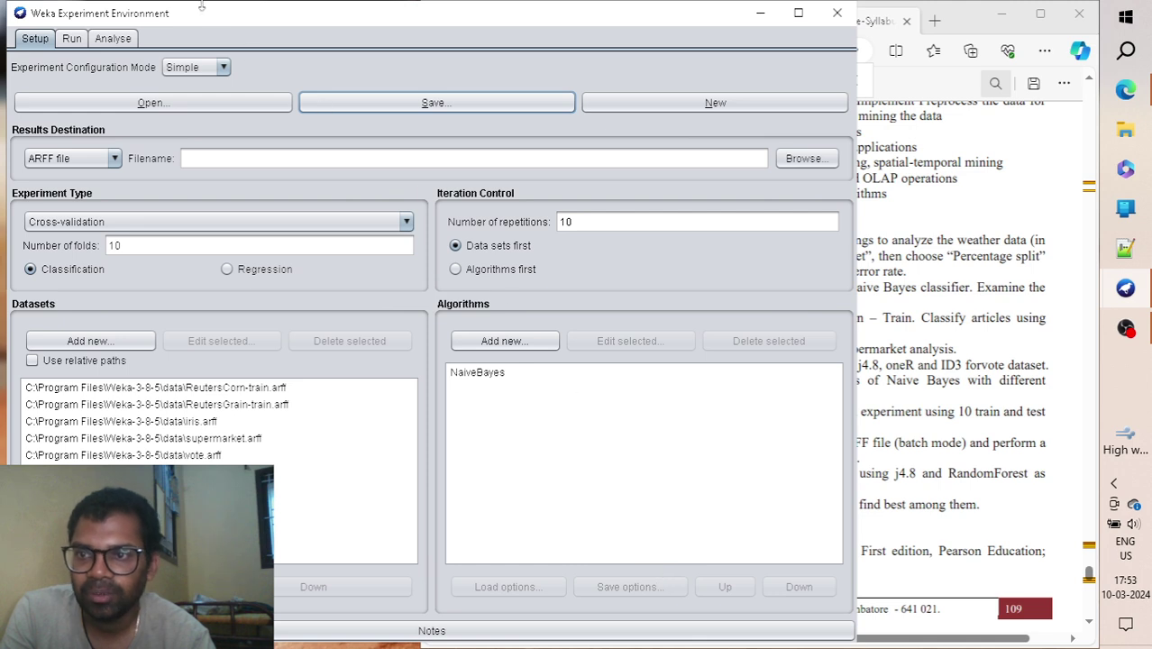
{"action": "left_click", "coordinate": [75, 43]}
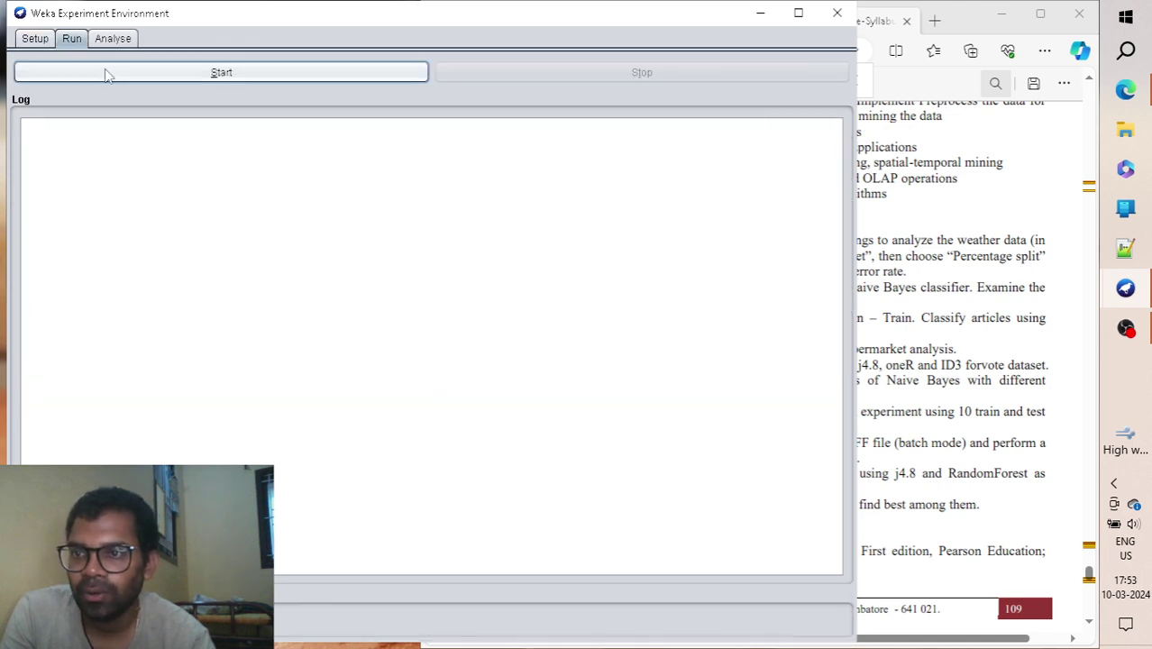
{"action": "left_click", "coordinate": [105, 73]}
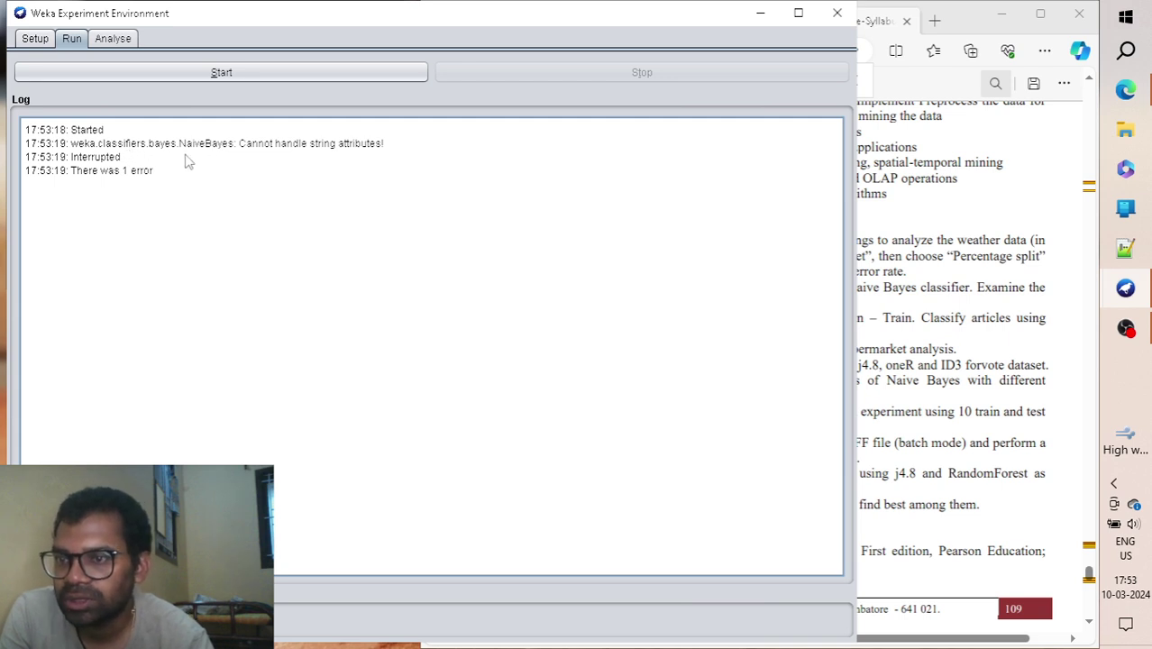
Remove ReutersCorn-train.arff and ReutersGrain-train.arff from the experiment's datasets
{"action": "left_click", "coordinate": [37, 40]}
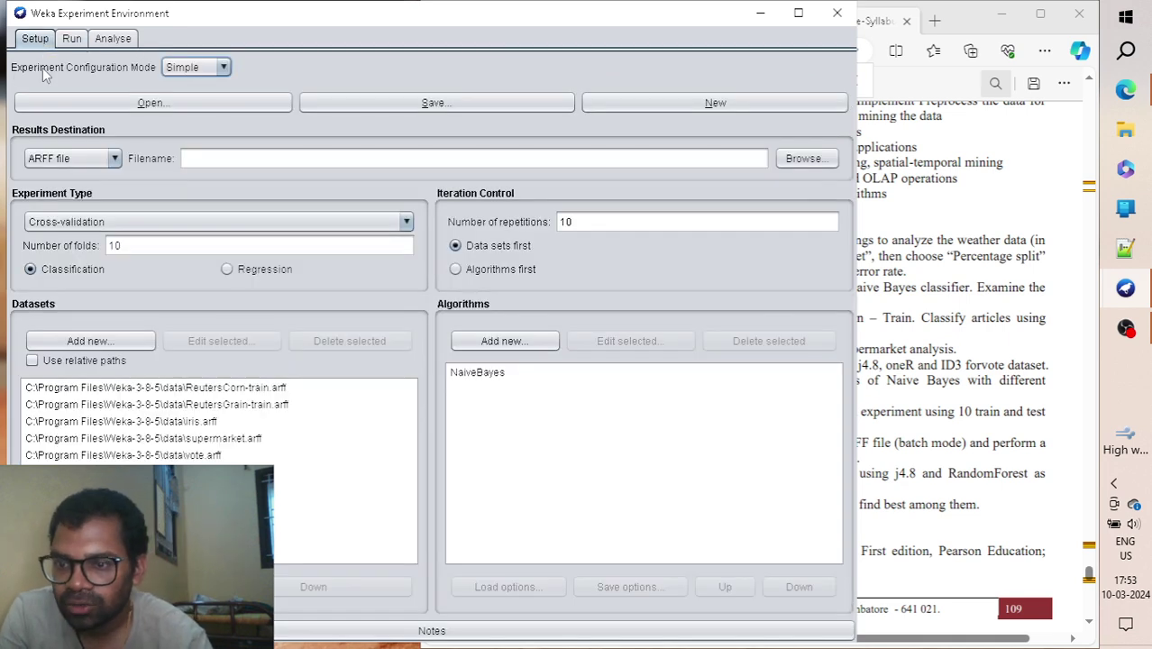
{"action": "left_click", "coordinate": [139, 389]}
{"action": "left_click", "coordinate": [343, 343]}
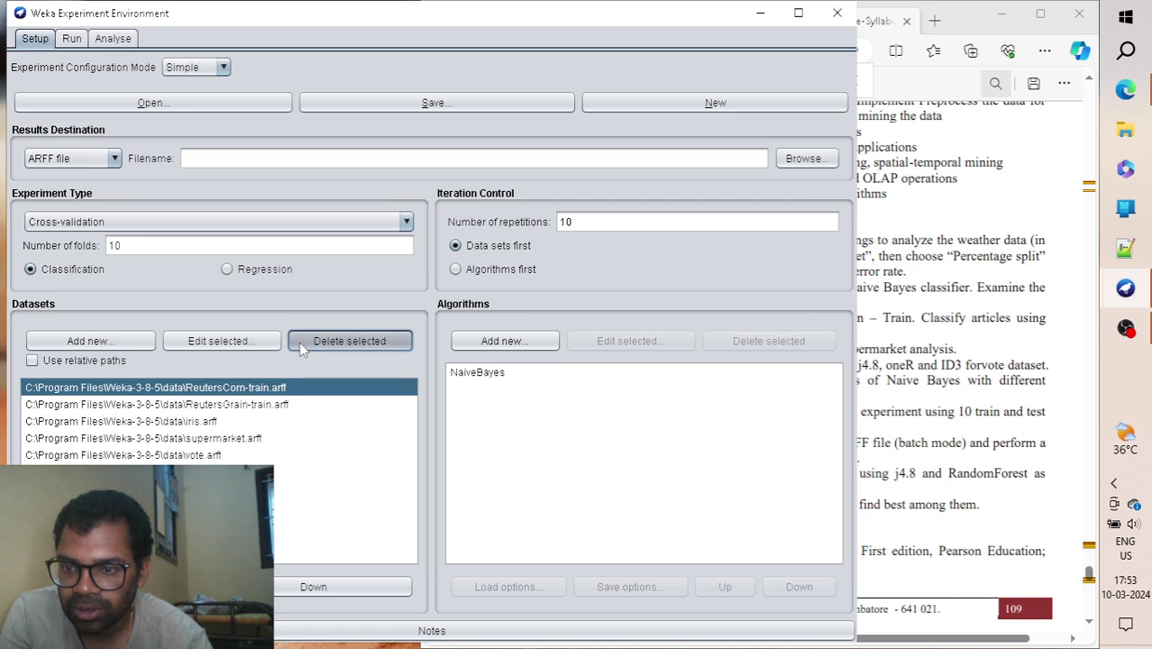
{"action": "left_click", "coordinate": [343, 343]}
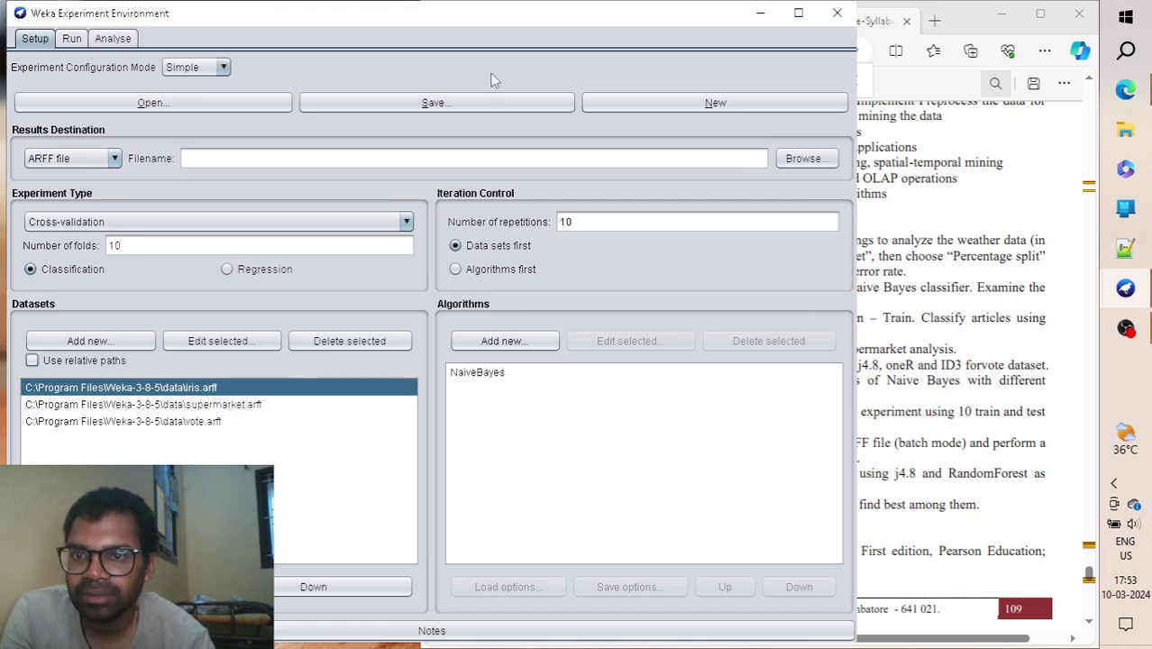
Save the reduced experiment configuration to the Desktop and run it on the iris, supermarket and vote datasets
{"action": "left_click", "coordinate": [494, 104]}
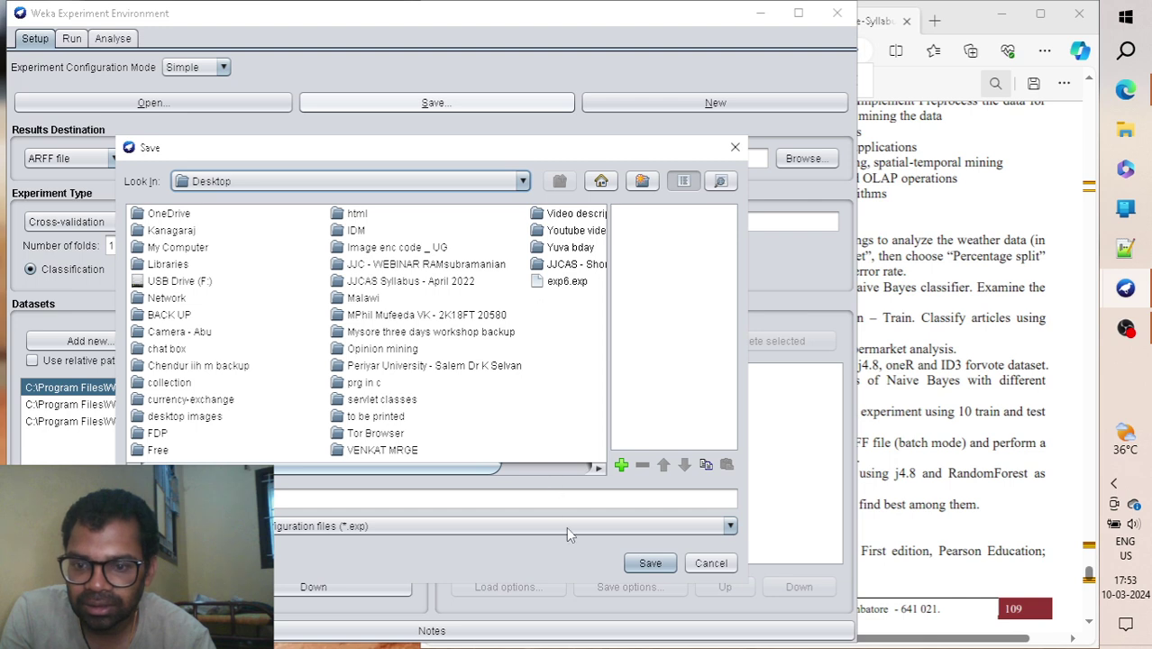
{"action": "left_click", "coordinate": [652, 567]}
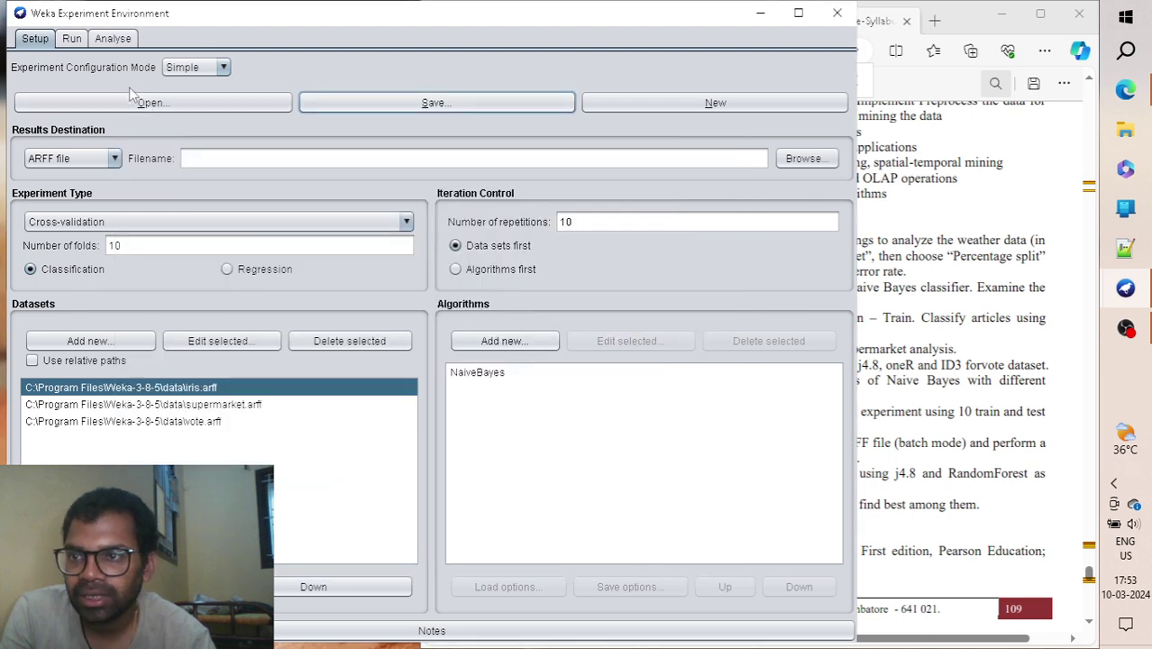
{"action": "left_click", "coordinate": [74, 39]}
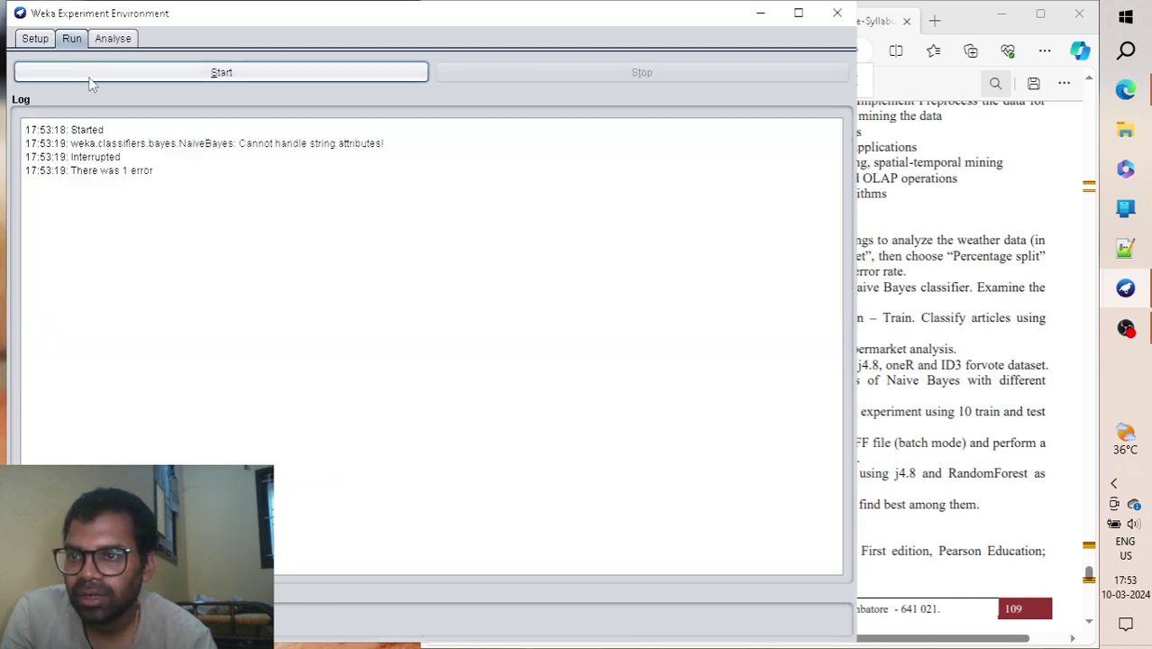
{"action": "left_click", "coordinate": [89, 74]}
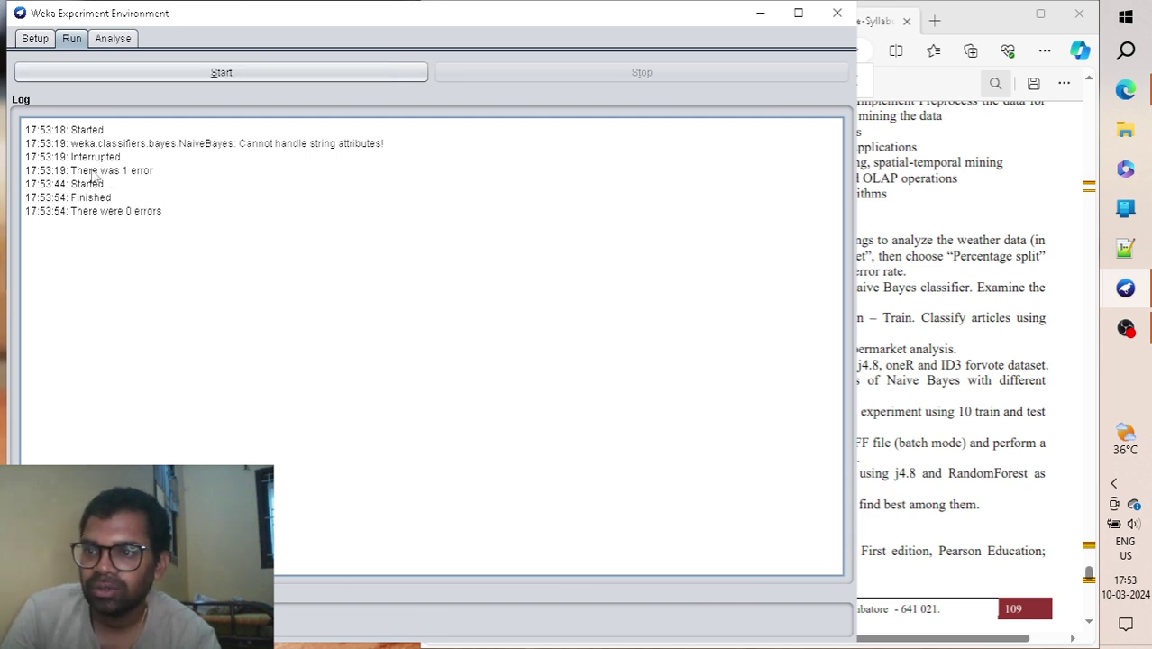
Load the finished experiment's results for analysis and perform the corrected paired t-test on Percent_correct
{"action": "left_click", "coordinate": [123, 38]}
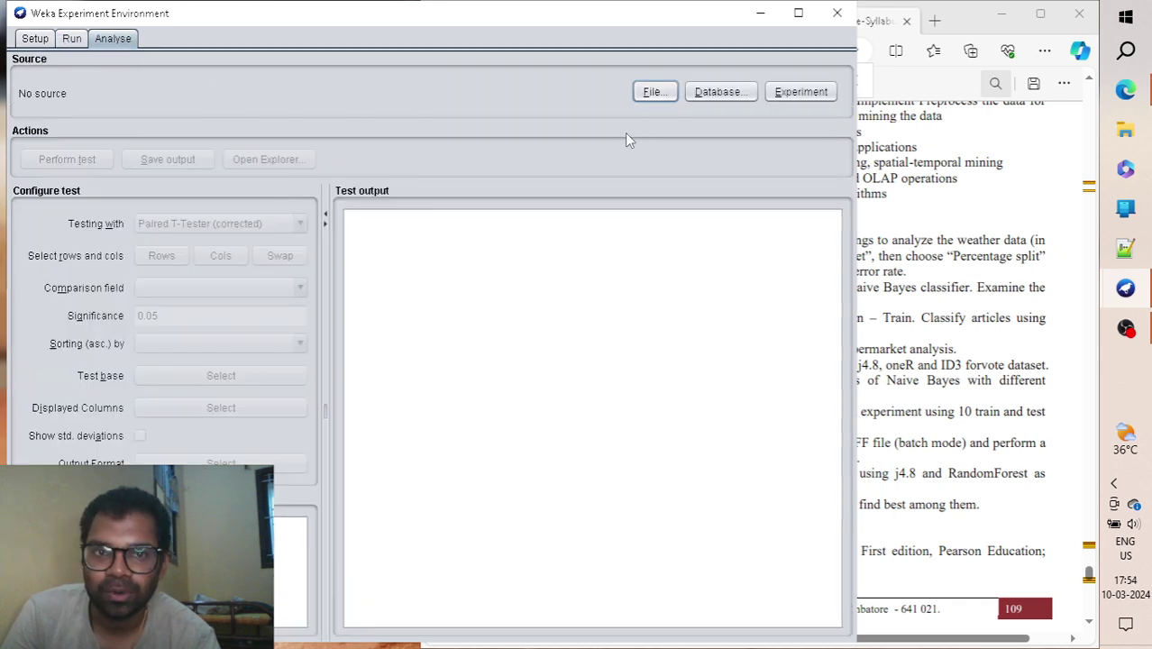
{"action": "left_click", "coordinate": [806, 97]}
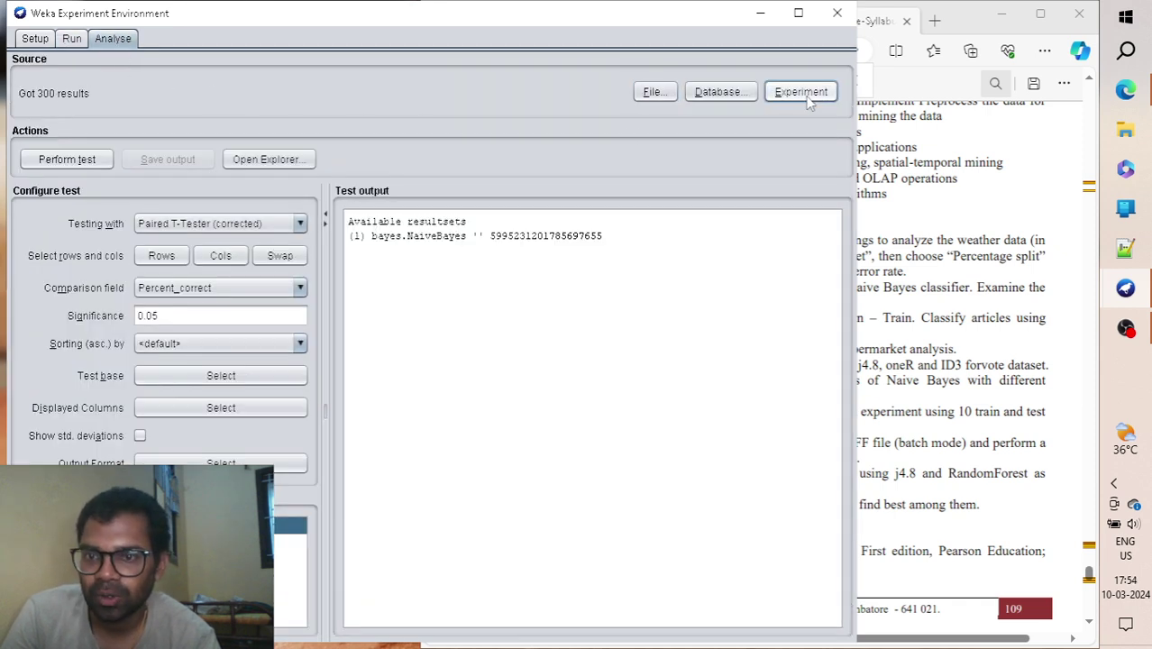
{"action": "left_click", "coordinate": [463, 236]}
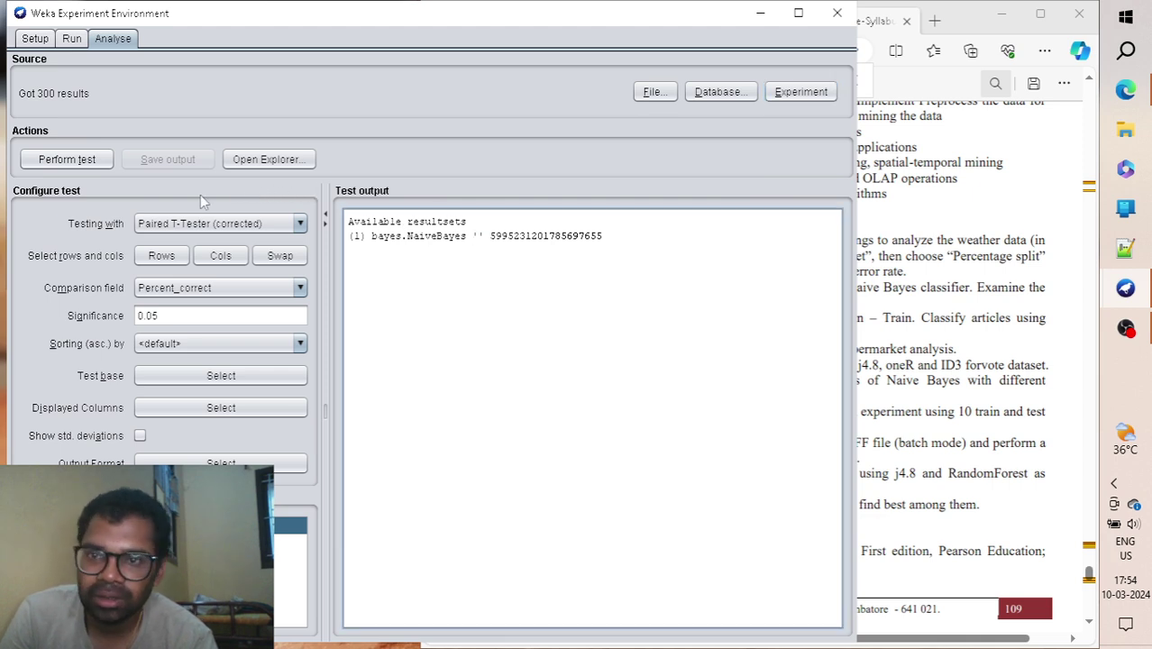
{"action": "left_click", "coordinate": [67, 161]}
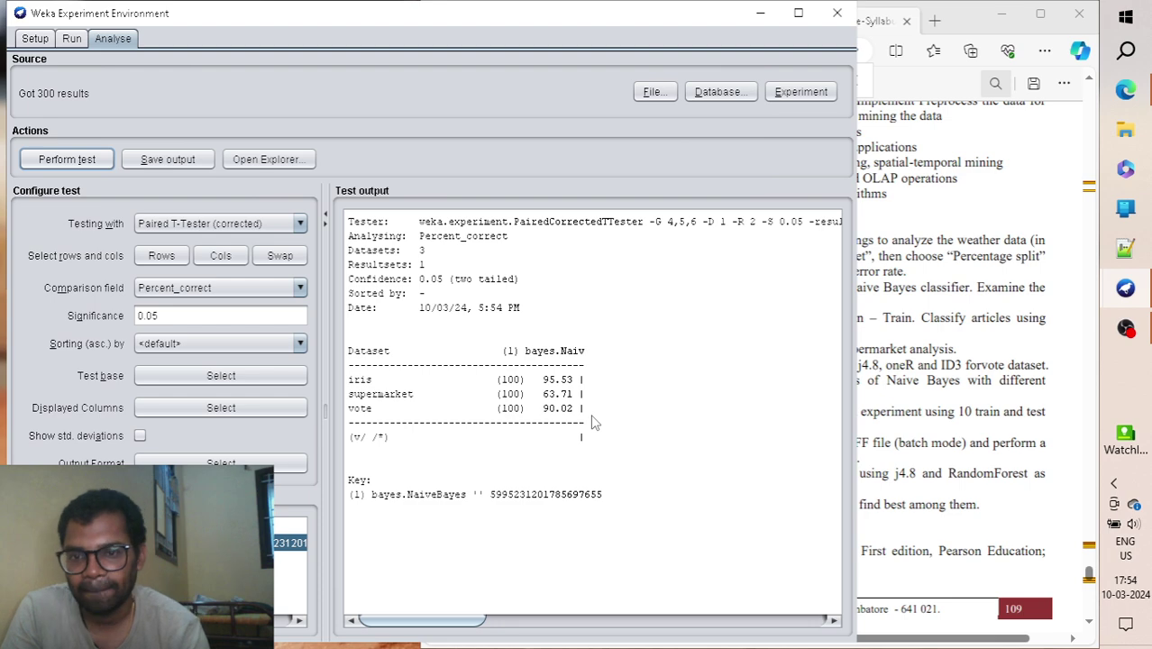
Close the current experiment window, reopen the Experimenter and create a new experiment
{"action": "left_click", "coordinate": [836, 14]}
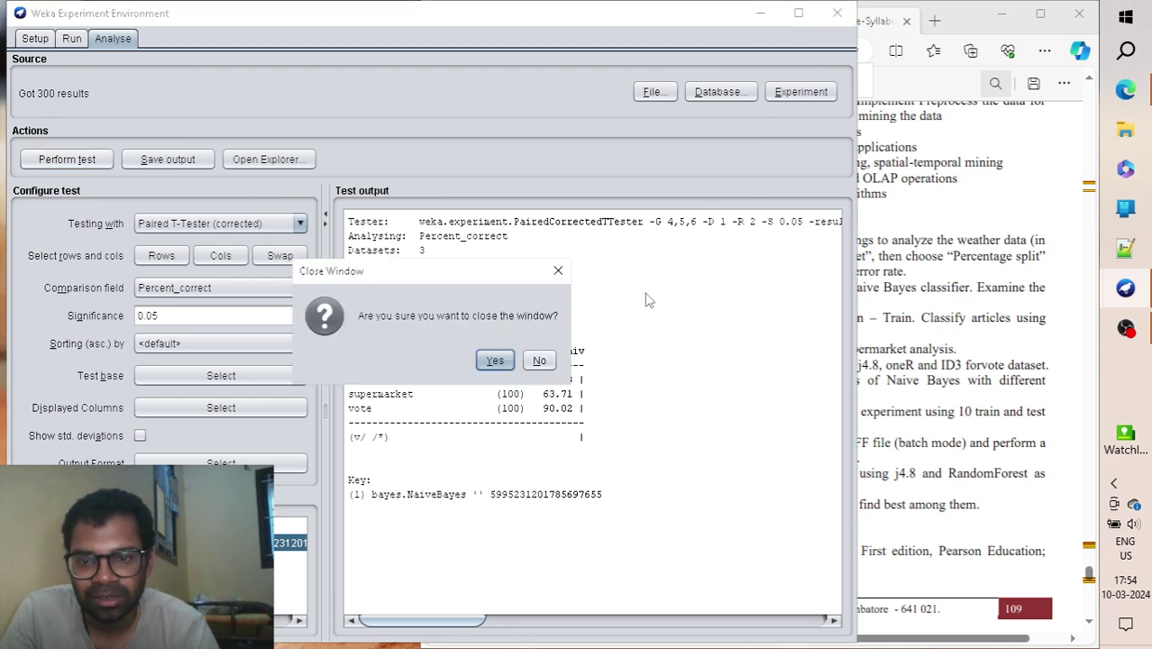
{"action": "left_click", "coordinate": [495, 361]}
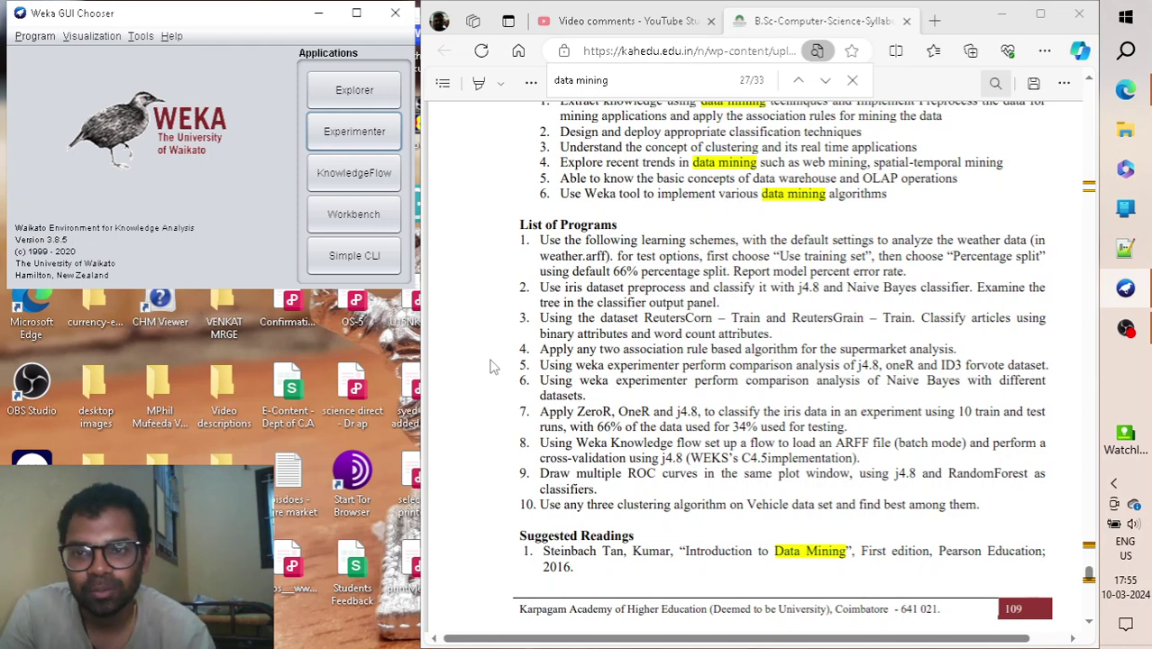
{"action": "left_click", "coordinate": [336, 142]}
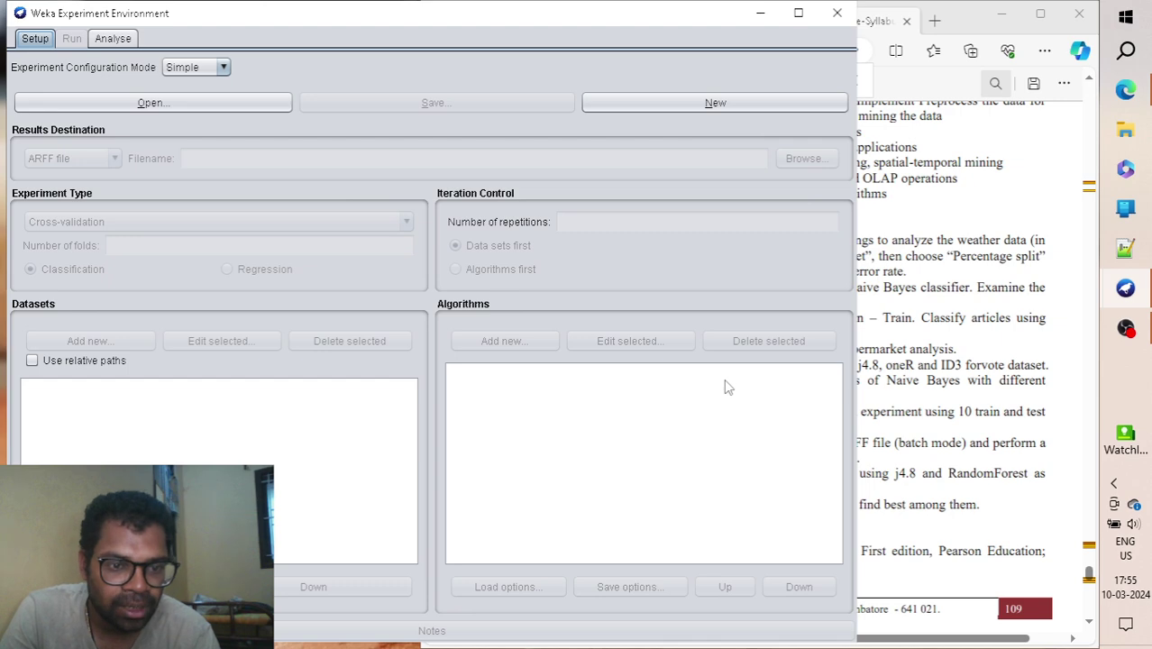
{"action": "left_click", "coordinate": [914, 375]}
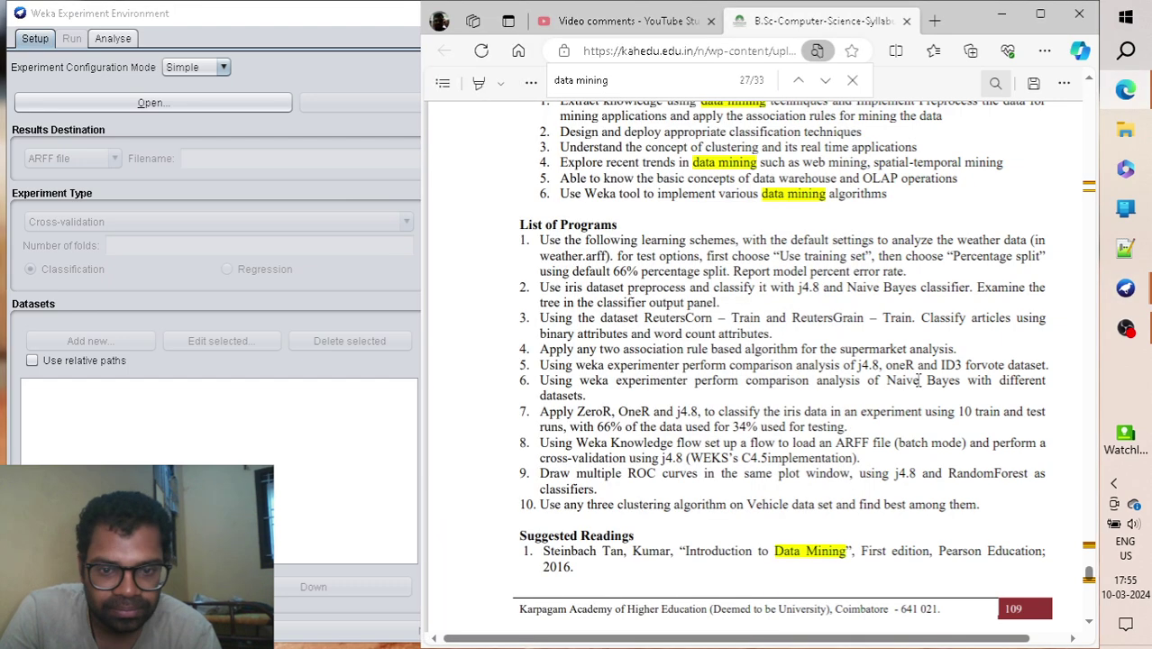
{"action": "left_click", "coordinate": [280, 462]}
{"action": "left_click", "coordinate": [591, 104]}
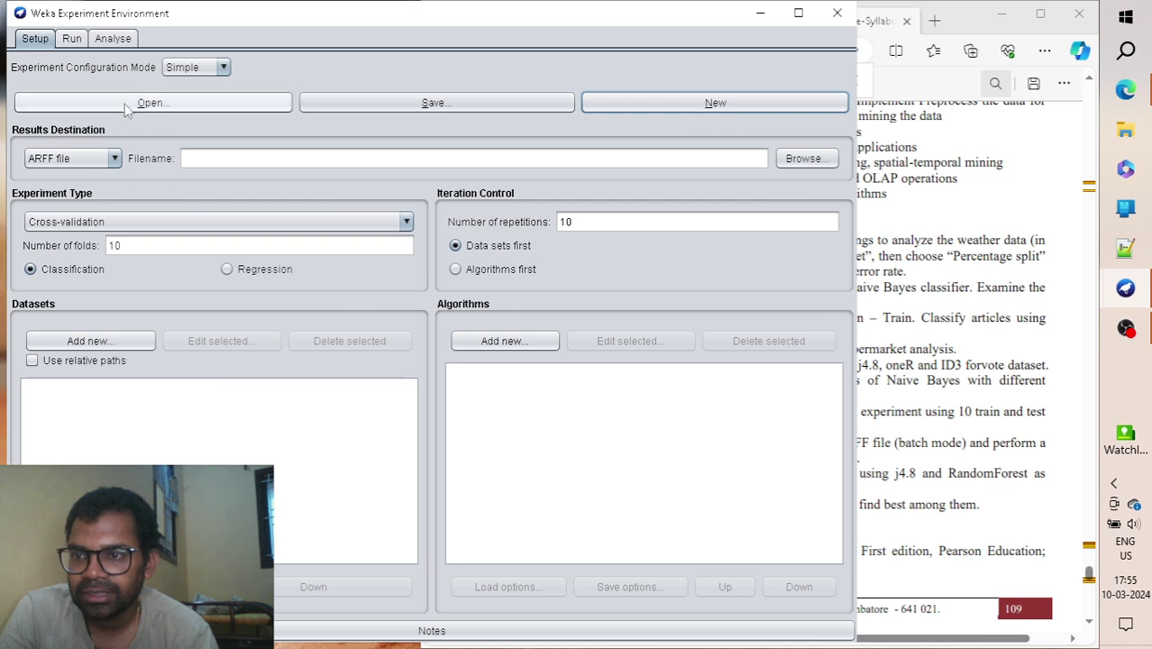
Add iris.arff as the dataset and set the experiment type to Train/Test Percentage Split (data randomized)
{"action": "left_click", "coordinate": [147, 105]}
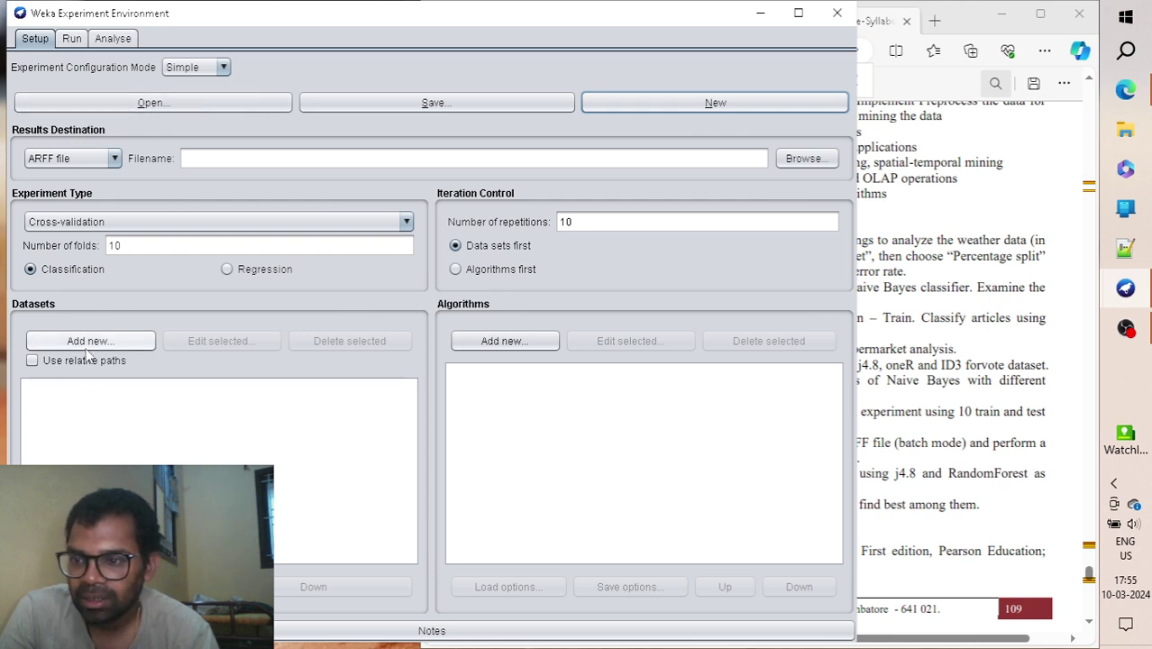
{"action": "double_click", "coordinate": [481, 291]}
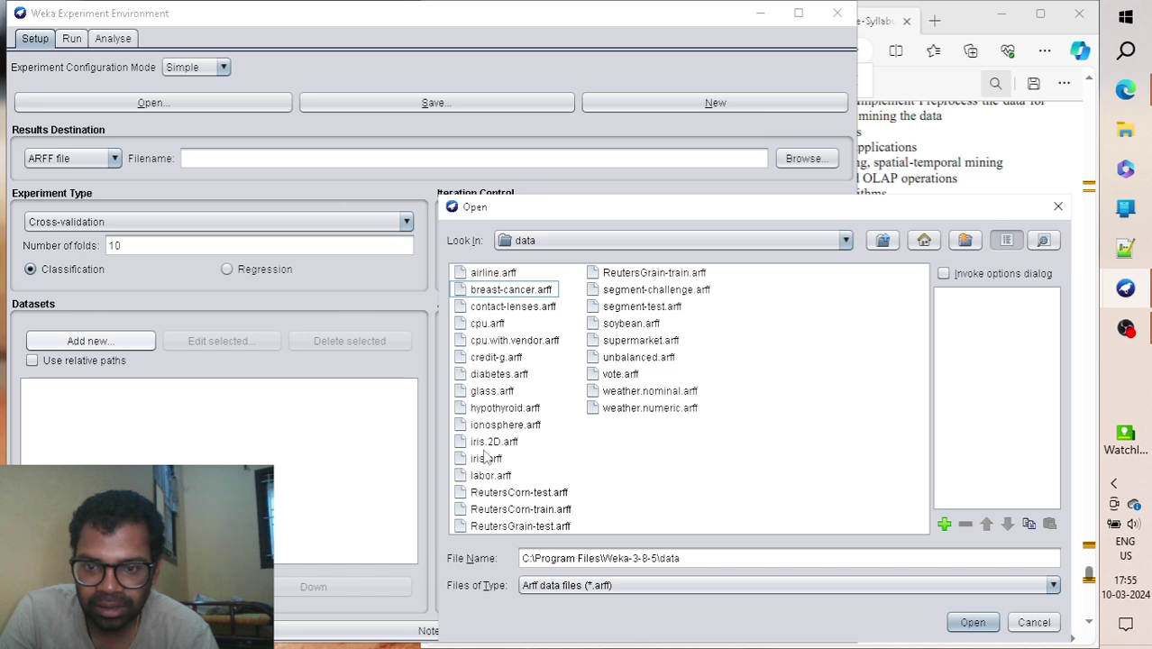
{"action": "left_click", "coordinate": [487, 459]}
{"action": "left_click", "coordinate": [981, 625]}
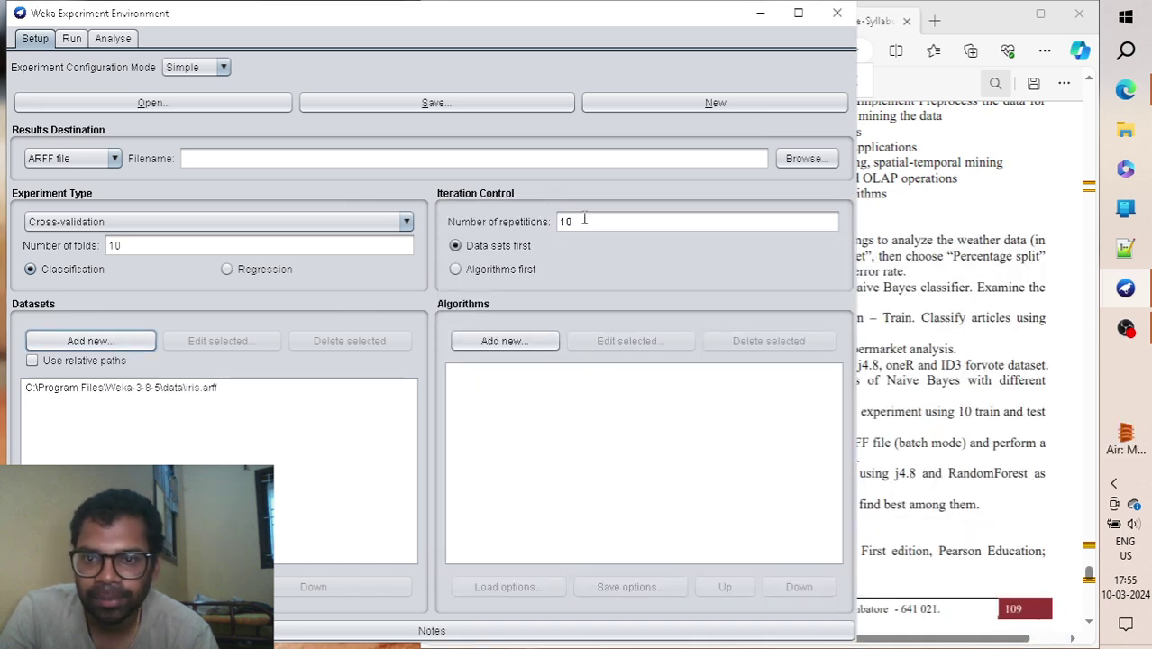
{"action": "left_click", "coordinate": [155, 225]}
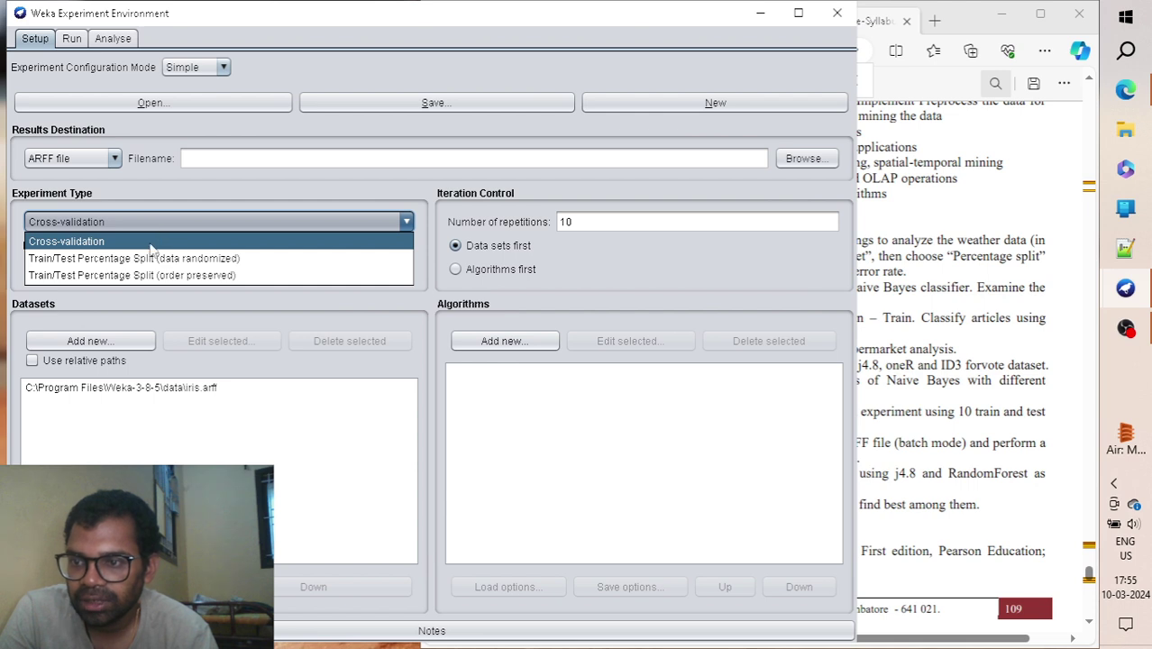
{"action": "left_click", "coordinate": [143, 259]}
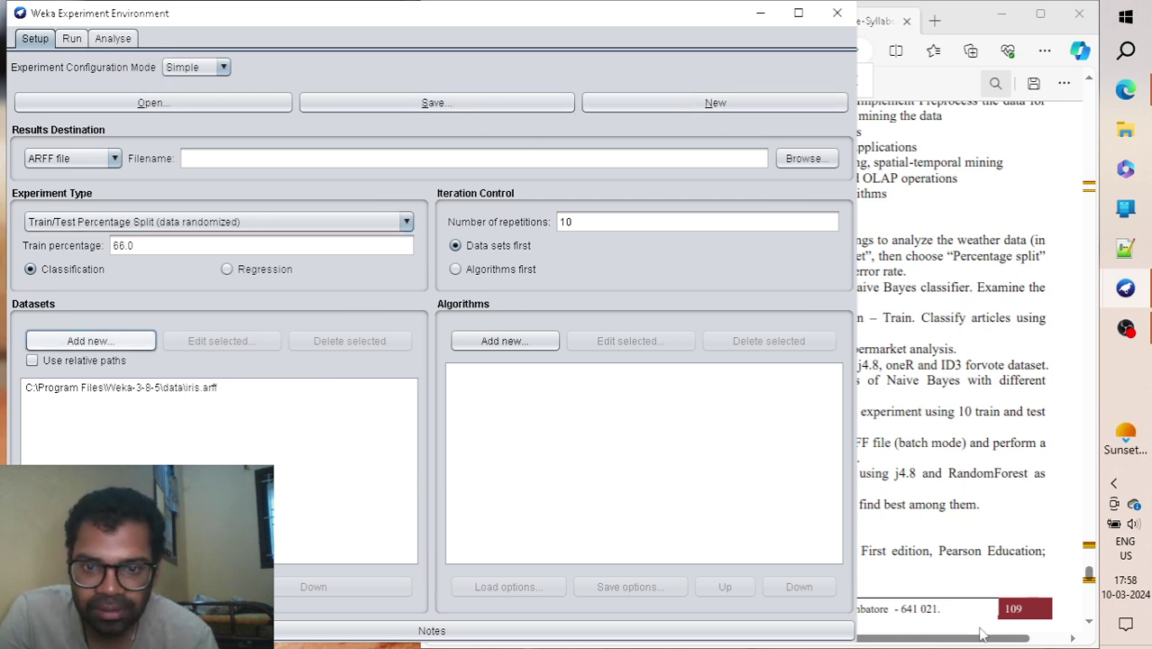
Add the ZeroR classifier with default settings to the experiment and run it
{"action": "left_click", "coordinate": [506, 341]}
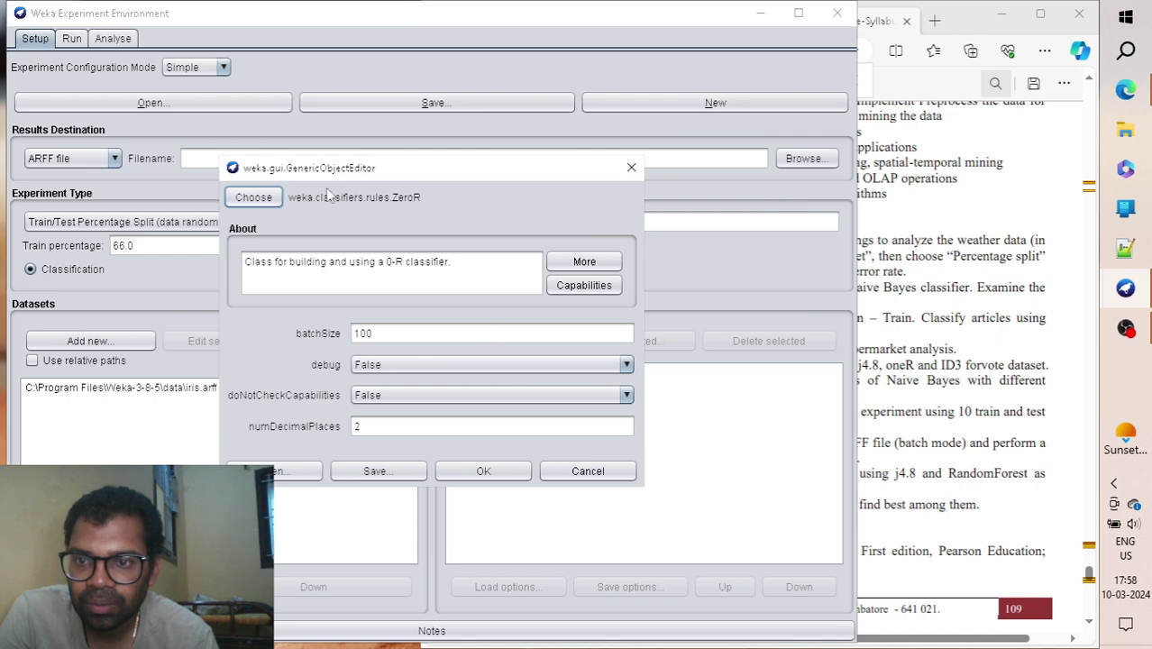
{"action": "left_click", "coordinate": [479, 471]}
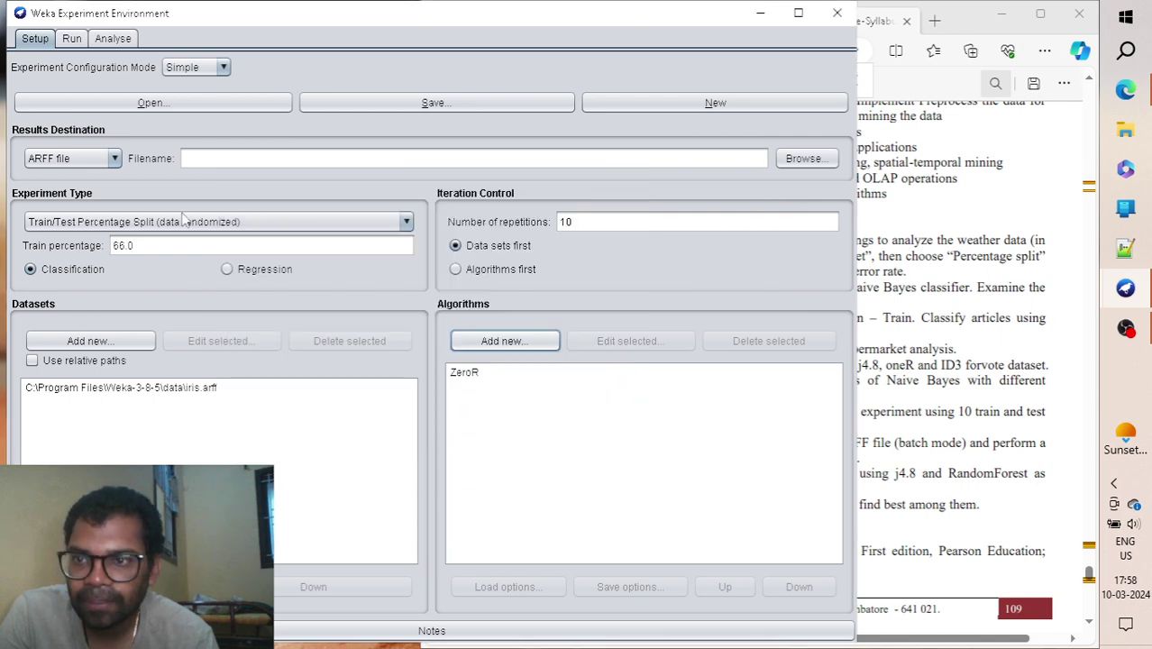
{"action": "left_click", "coordinate": [77, 40]}
{"action": "left_click", "coordinate": [97, 72]}
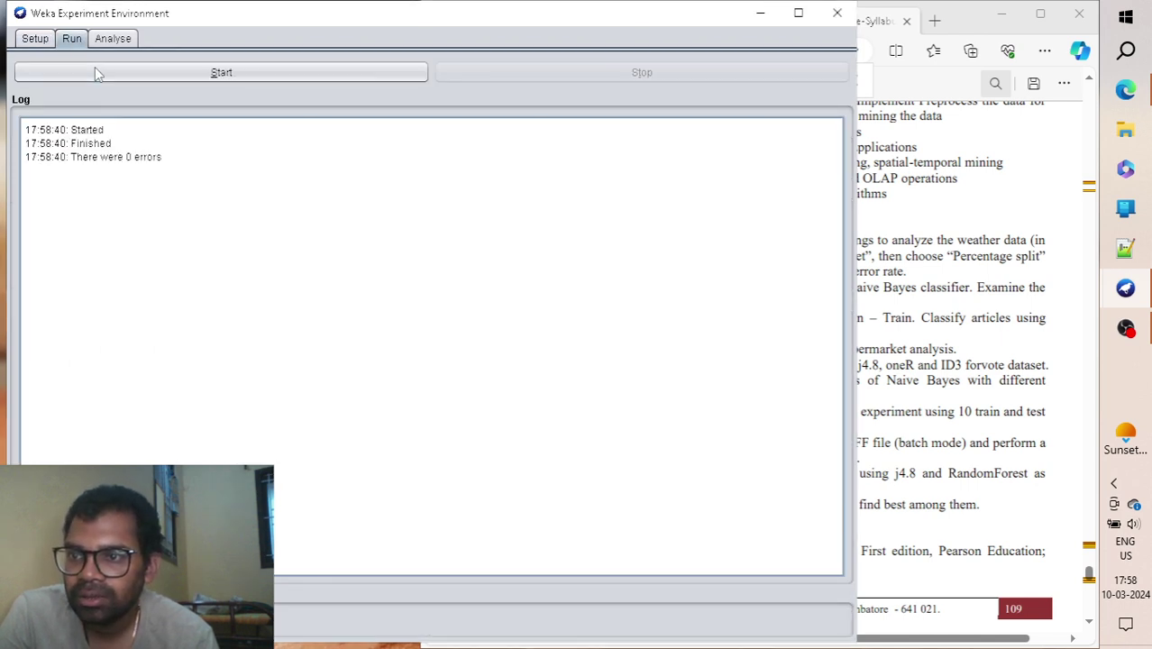
Return to the experiment setup and add the OneR rule classifier with default settings to the algorithms
{"action": "left_click", "coordinate": [33, 39]}
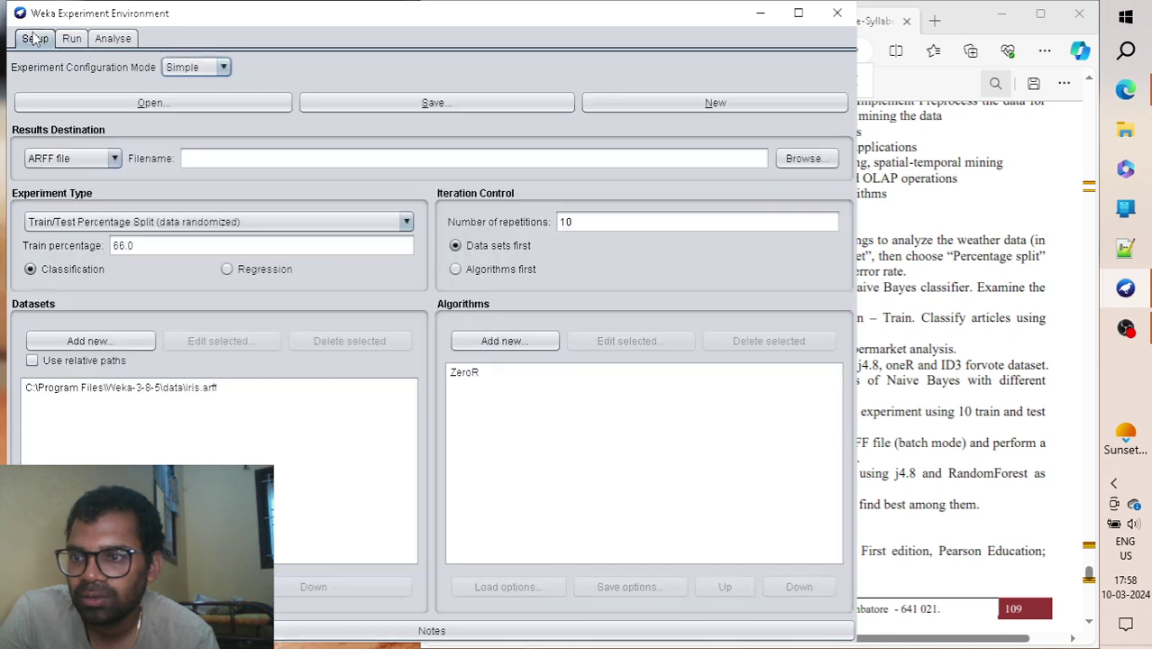
{"action": "left_click", "coordinate": [90, 341]}
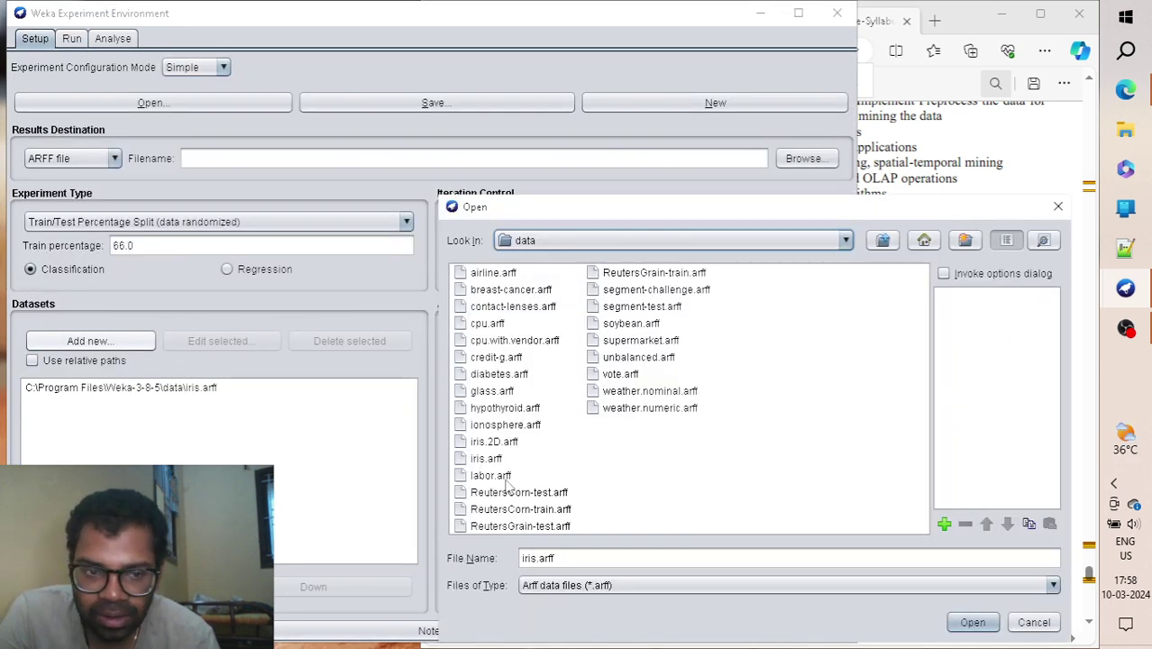
{"action": "left_click", "coordinate": [1058, 207]}
{"action": "left_click", "coordinate": [531, 340]}
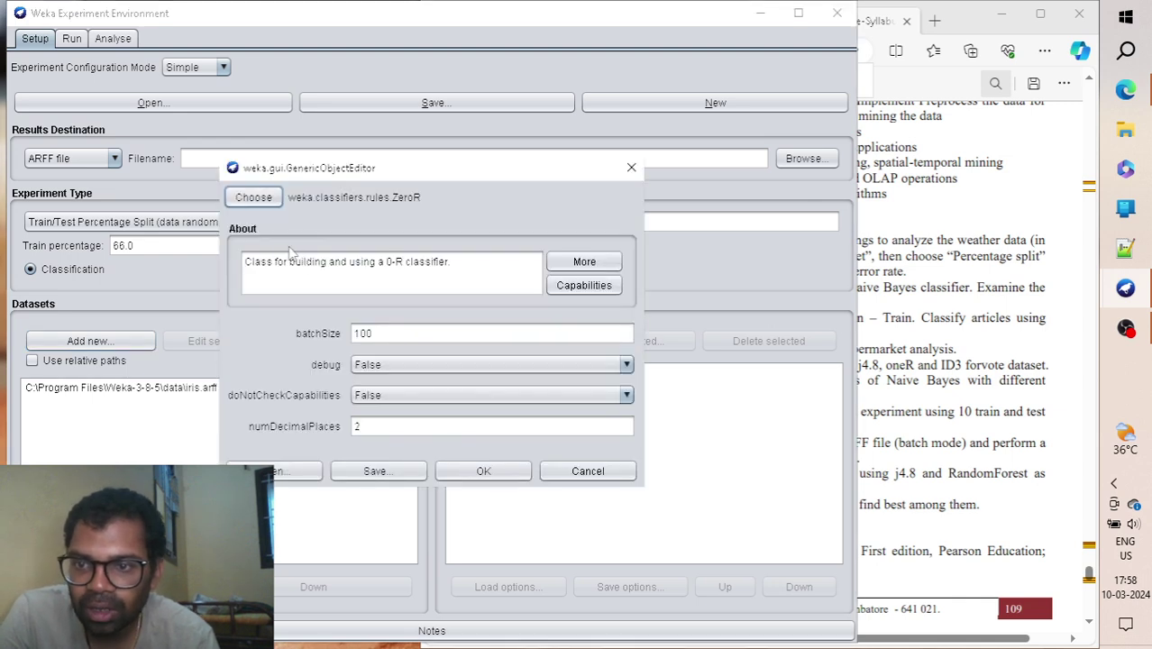
{"action": "left_click", "coordinate": [253, 198]}
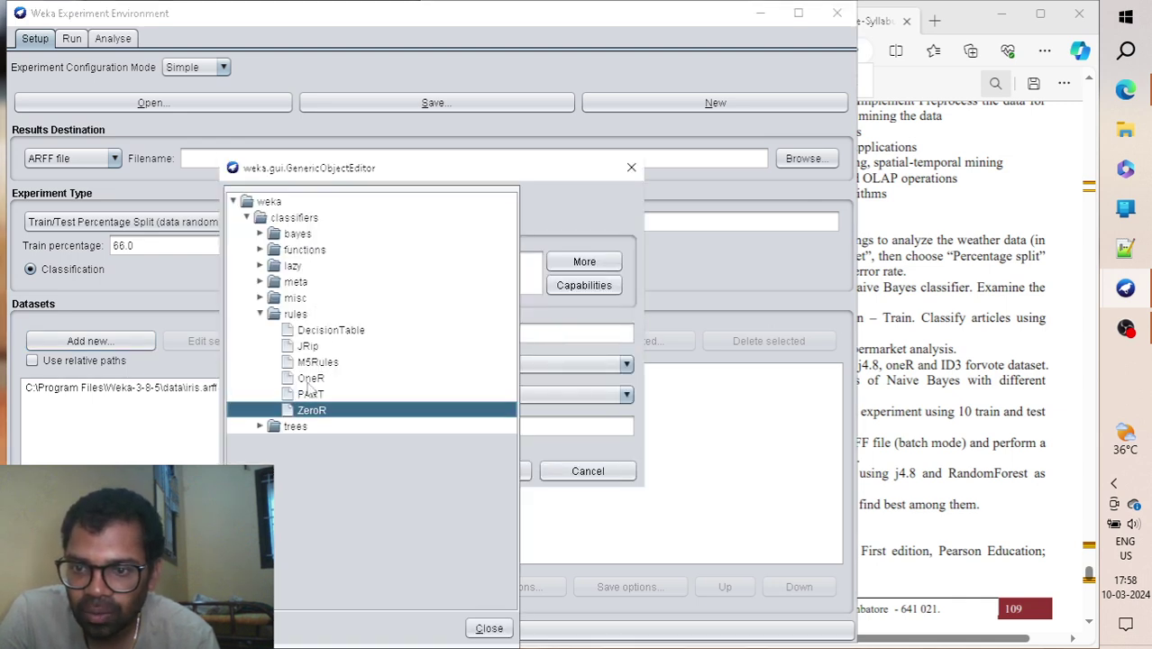
{"action": "left_click", "coordinate": [307, 379]}
{"action": "left_click", "coordinate": [459, 498]}
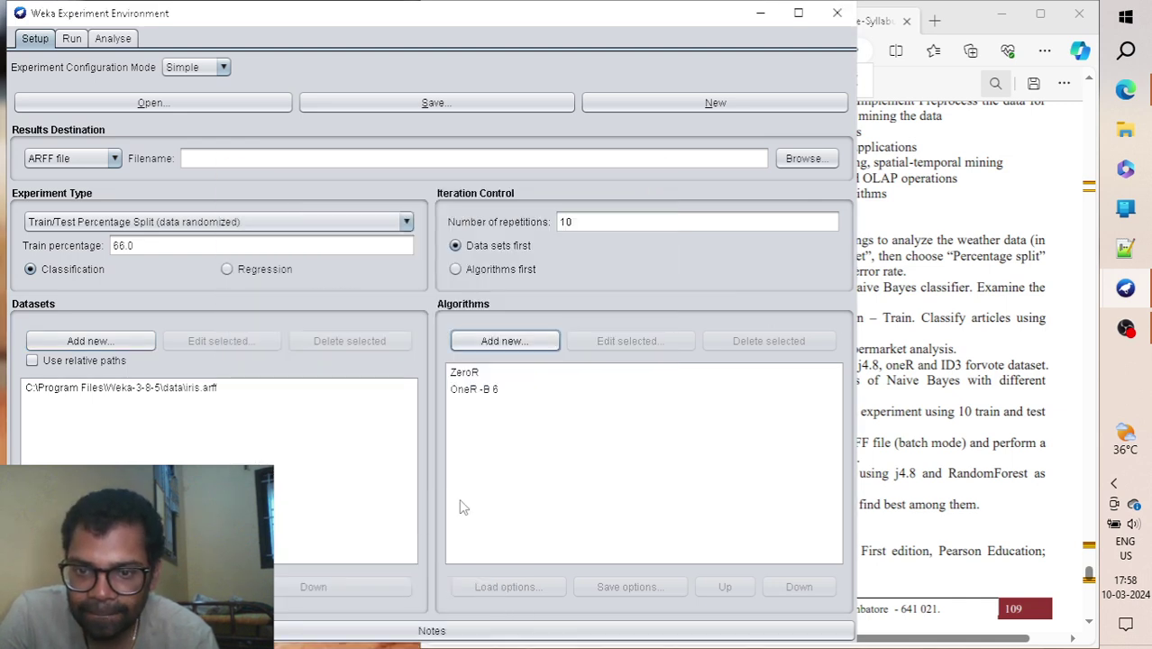
Add the J48 tree classifier with default settings to the algorithms
{"action": "left_click", "coordinate": [457, 335]}
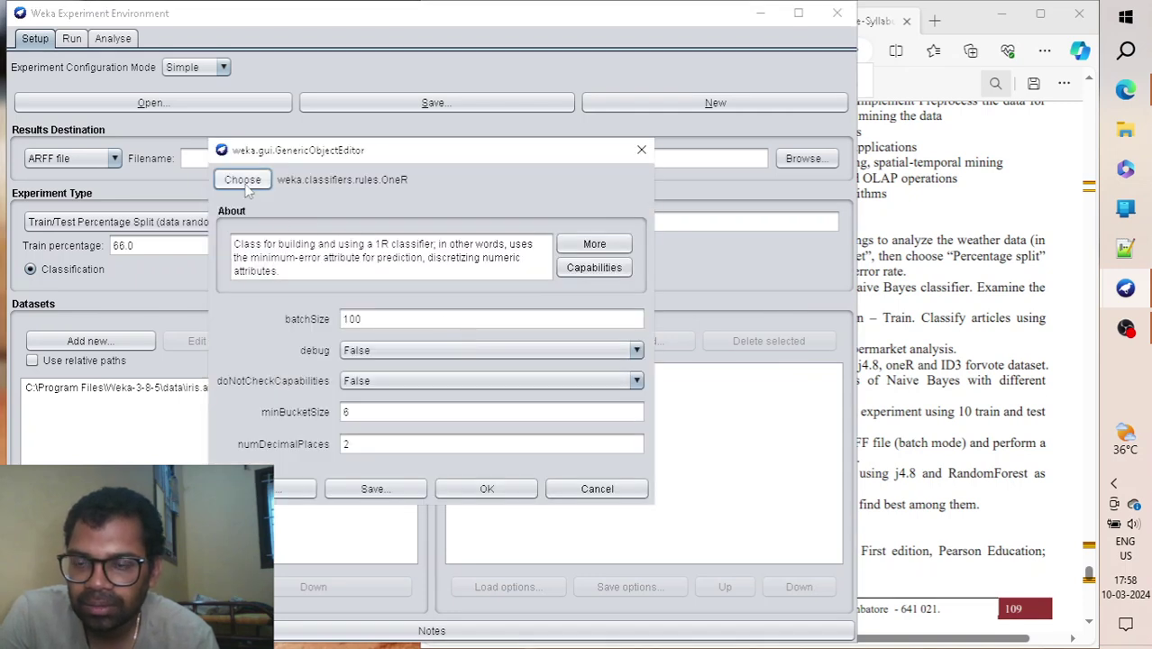
{"action": "left_click", "coordinate": [245, 184]}
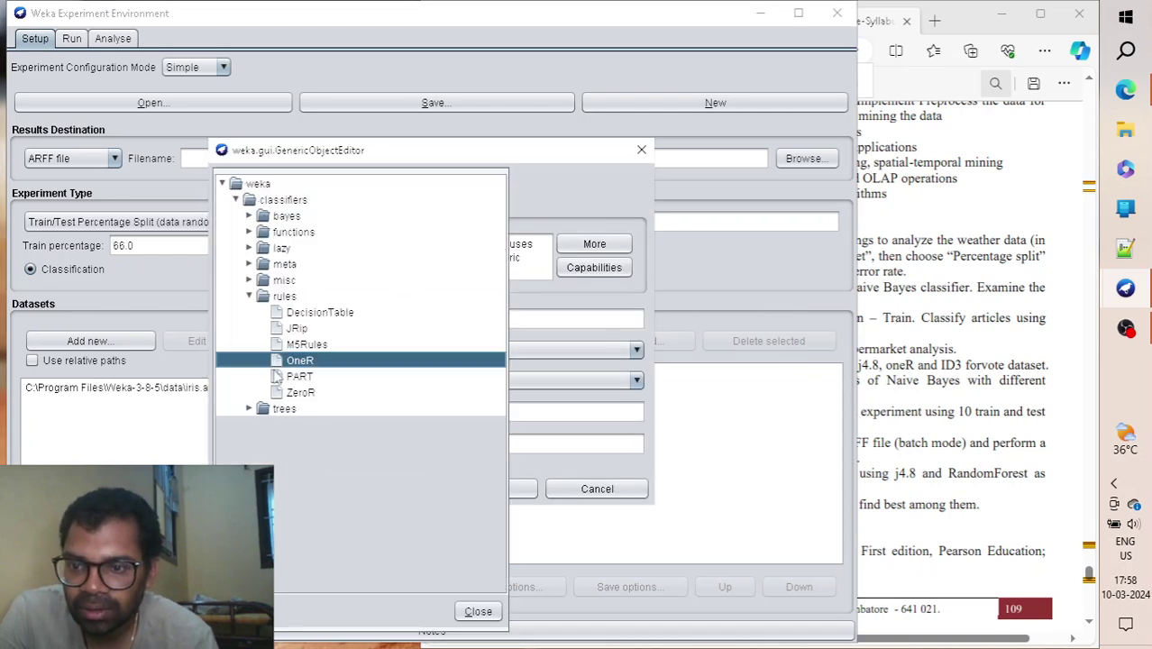
{"action": "left_click", "coordinate": [249, 410]}
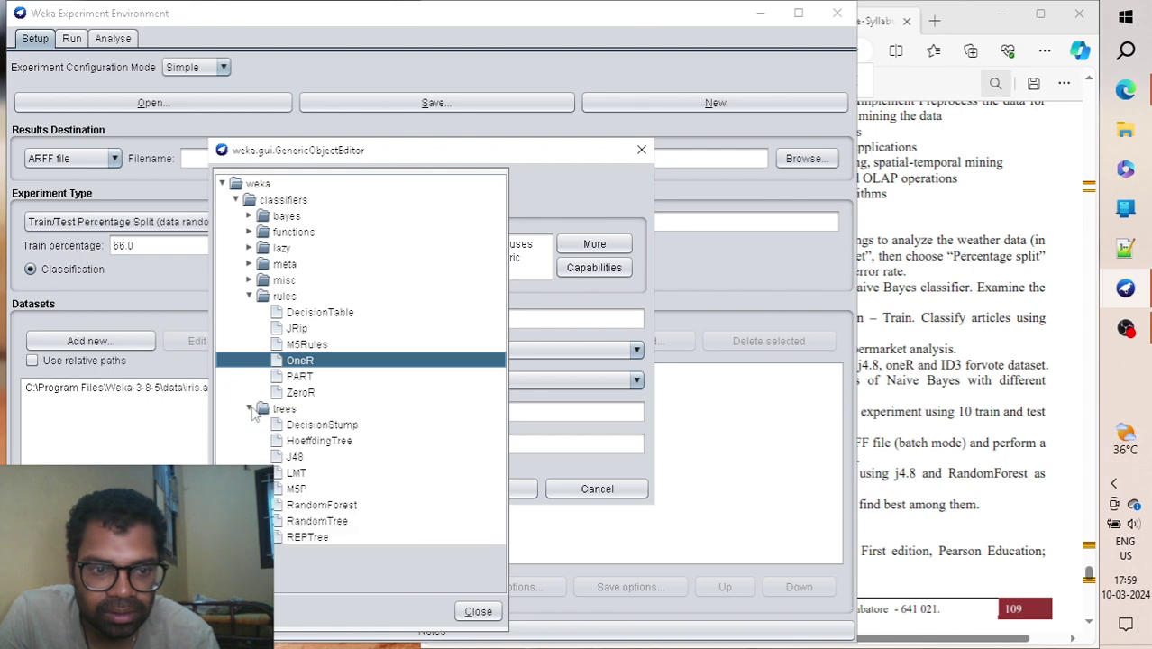
{"action": "left_click", "coordinate": [1013, 505]}
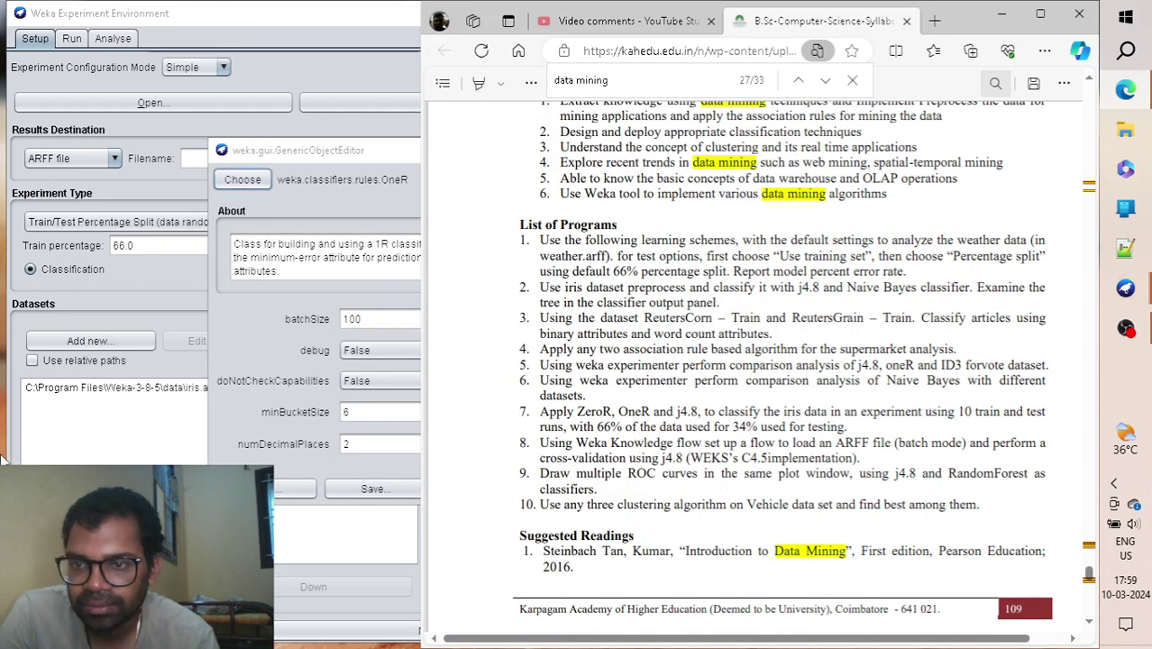
{"action": "left_click", "coordinate": [173, 442]}
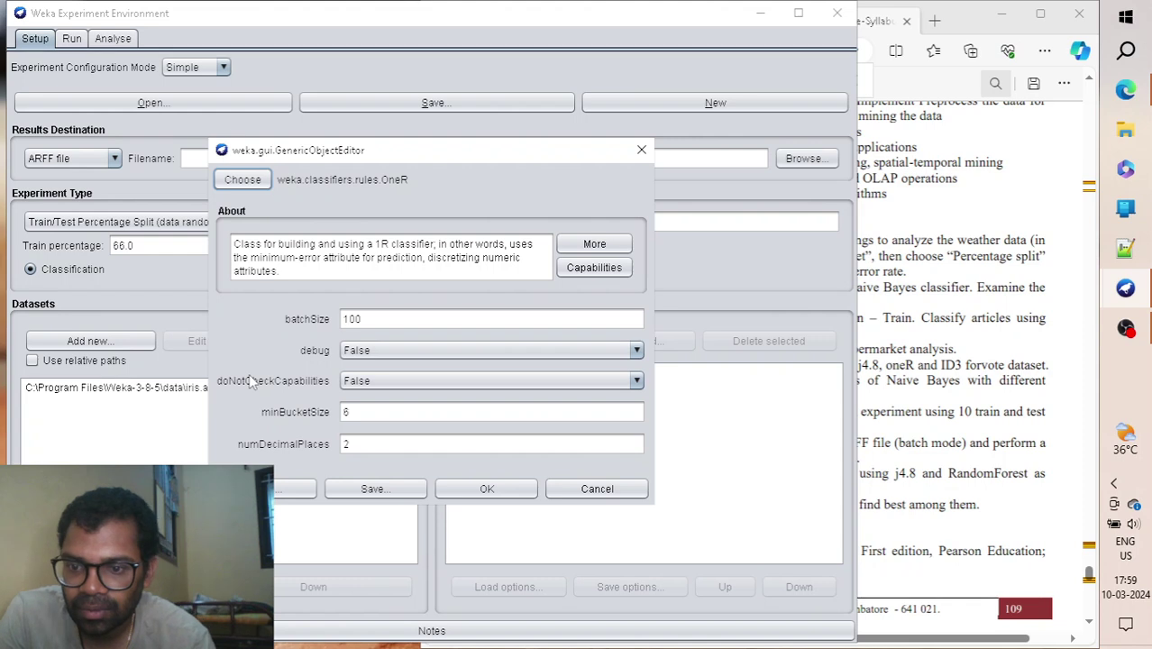
{"action": "left_click", "coordinate": [244, 179]}
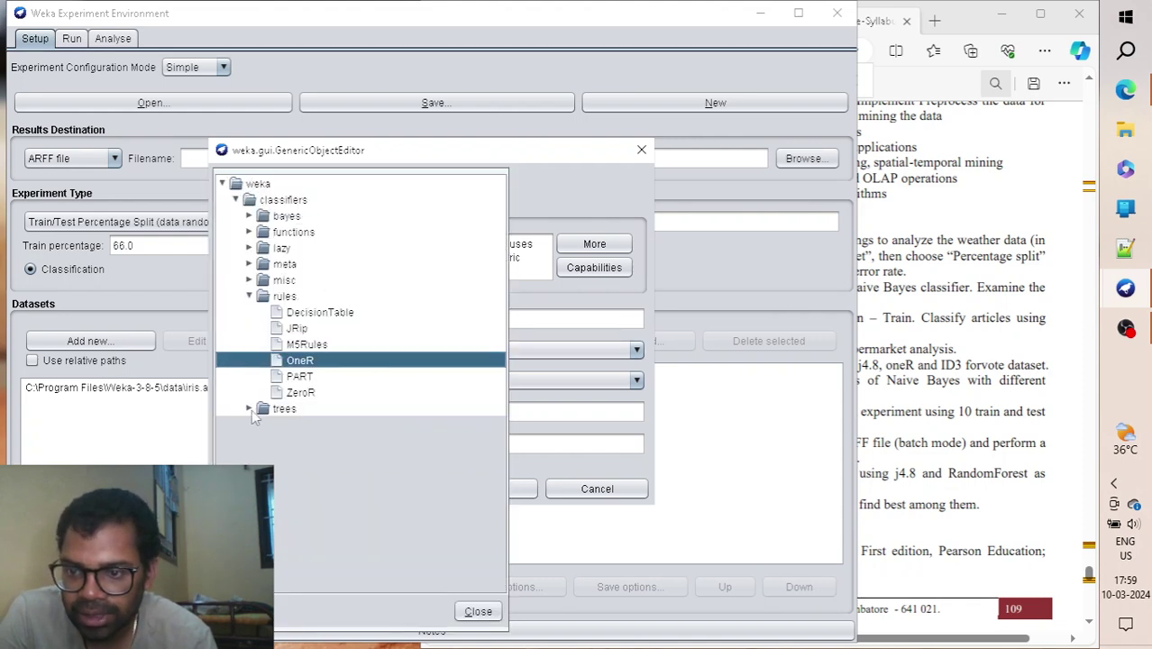
{"action": "left_click", "coordinate": [250, 410]}
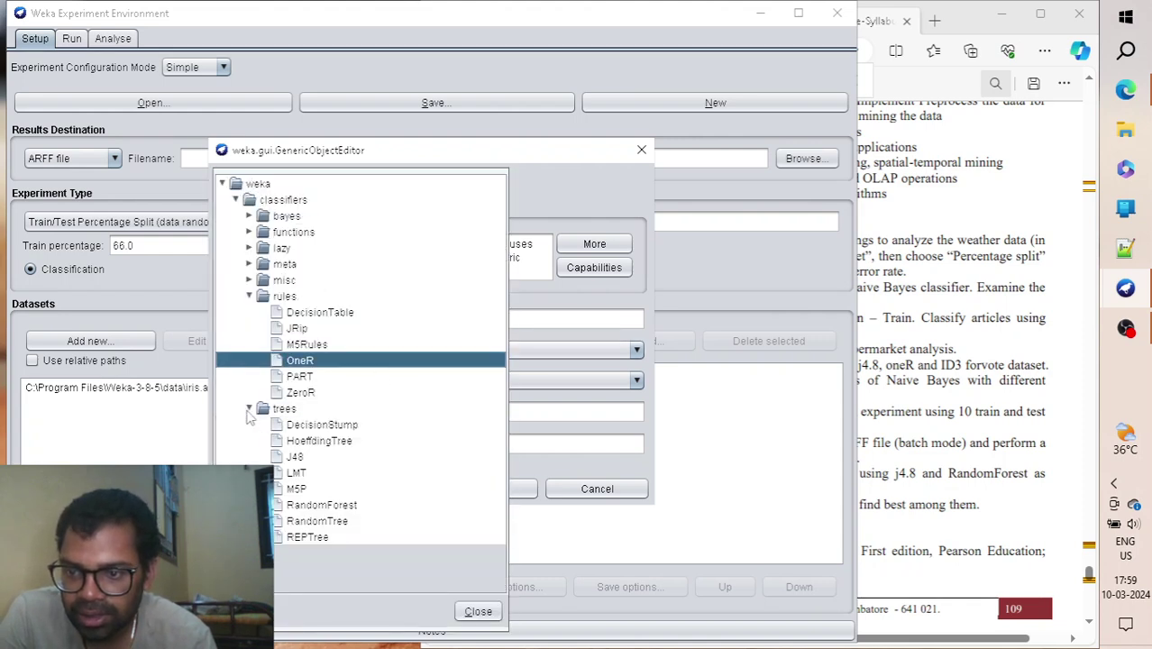
{"action": "left_click", "coordinate": [289, 457]}
{"action": "left_click_drag", "start_coordinate": [417, 156], "coordinate": [448, 19]}
{"action": "left_click", "coordinate": [524, 643]}
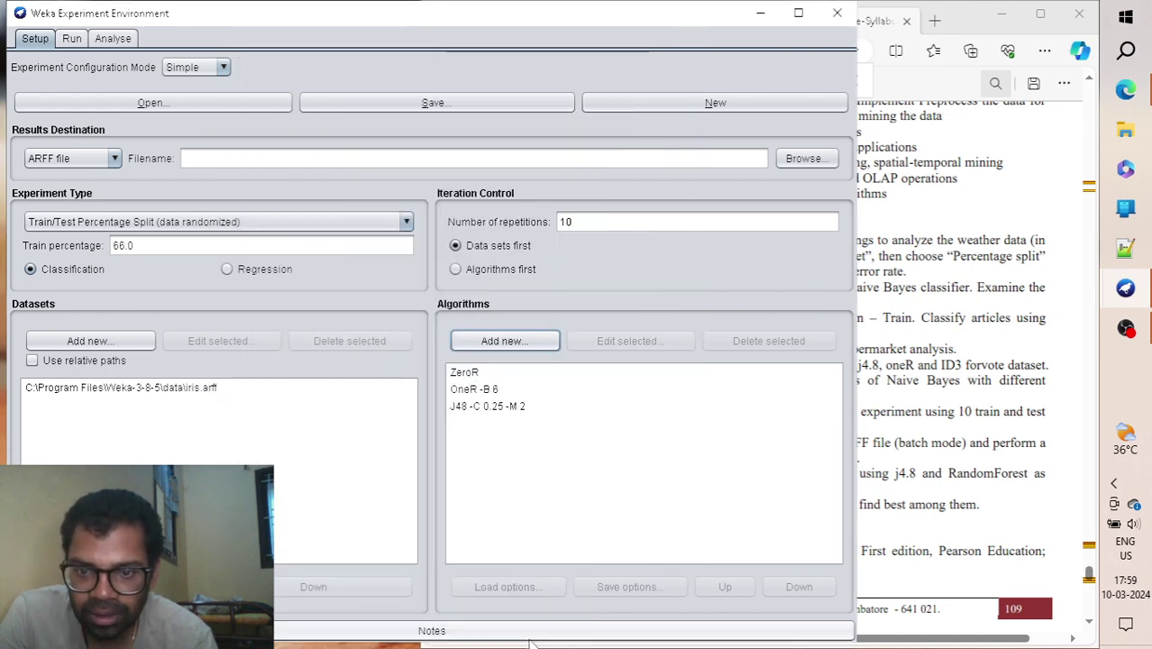
Run the experiment with all three classifiers and perform the corrected paired t-test on its results
{"action": "left_click", "coordinate": [71, 37]}
{"action": "left_click", "coordinate": [83, 73]}
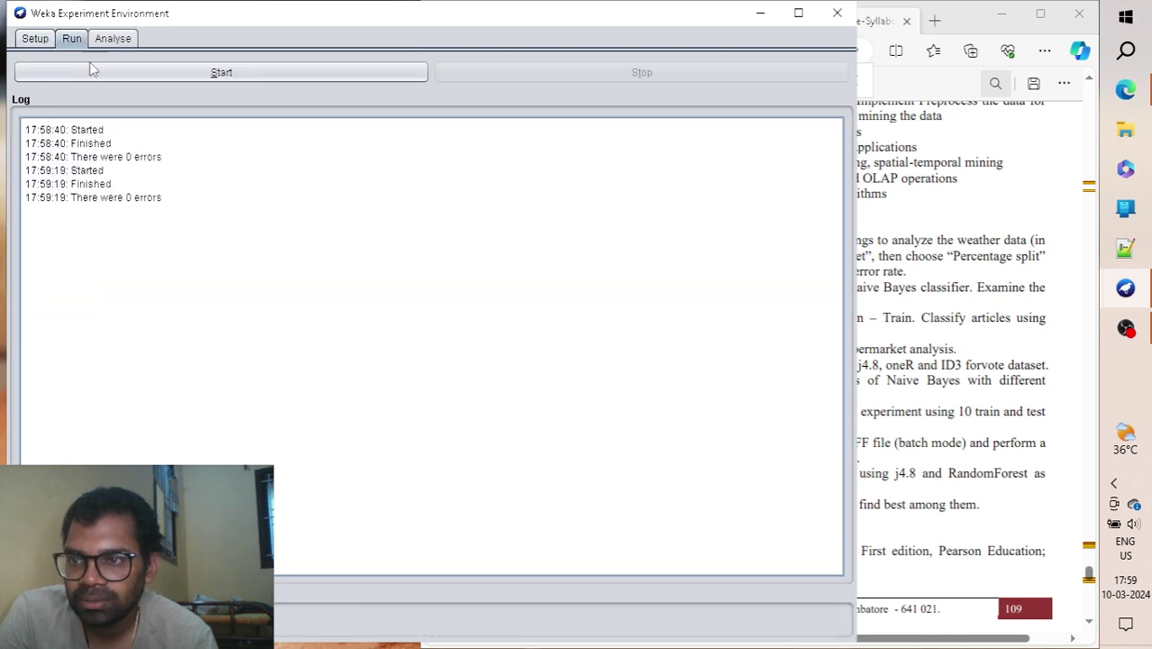
{"action": "left_click", "coordinate": [109, 40]}
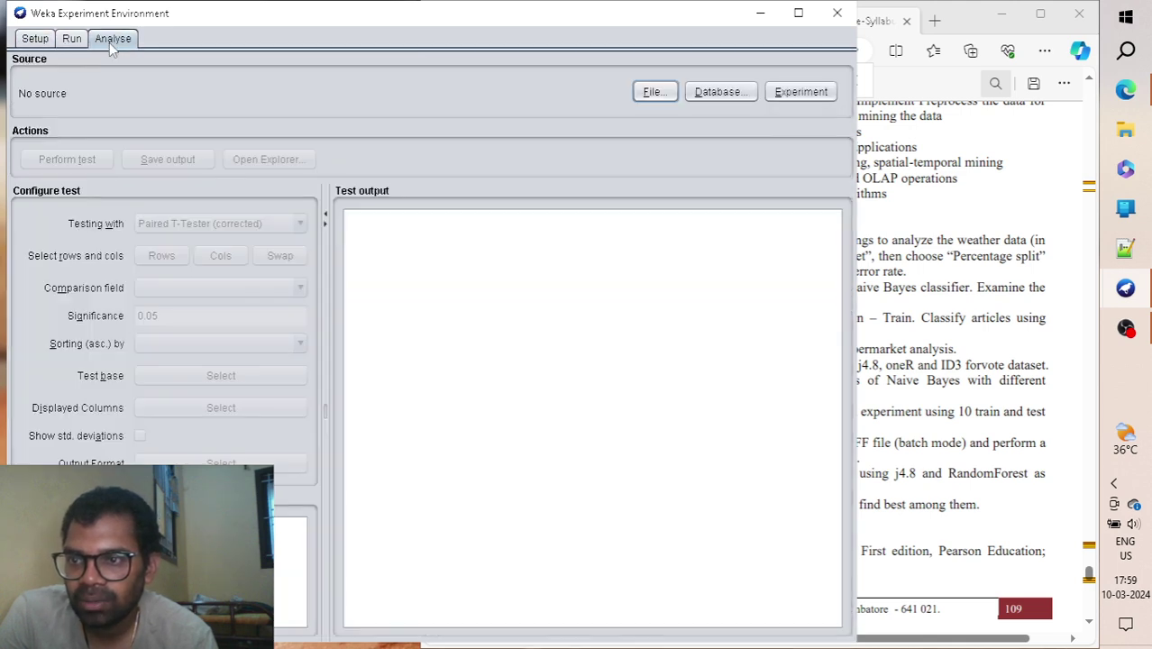
{"action": "left_click", "coordinate": [816, 92]}
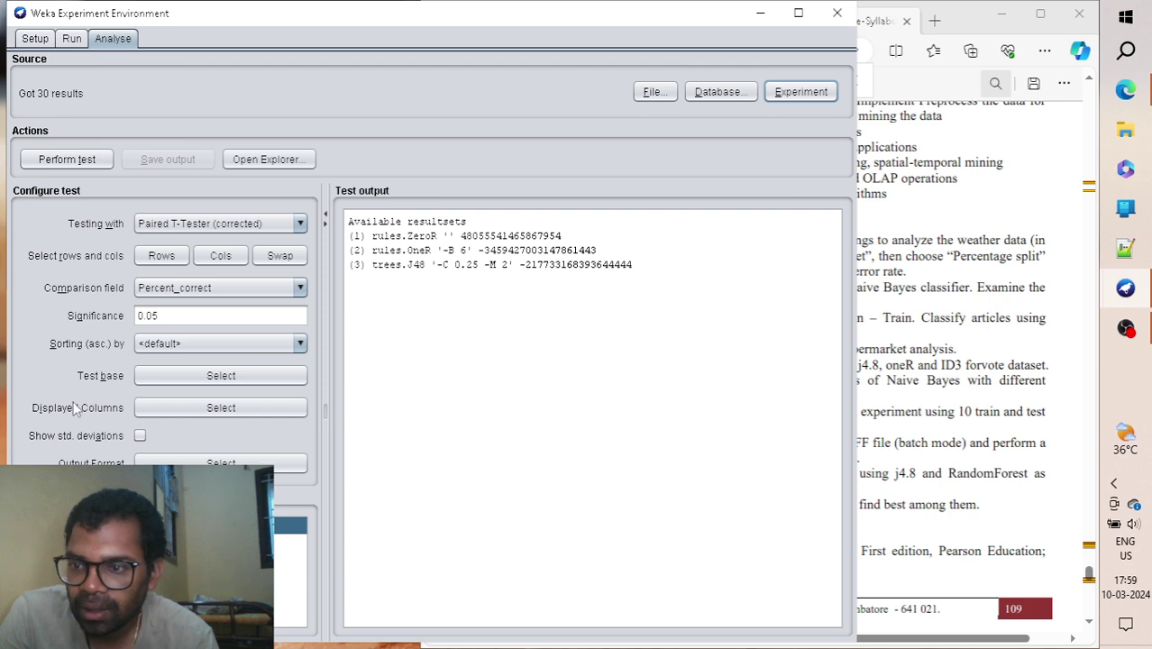
{"action": "left_click", "coordinate": [89, 167]}
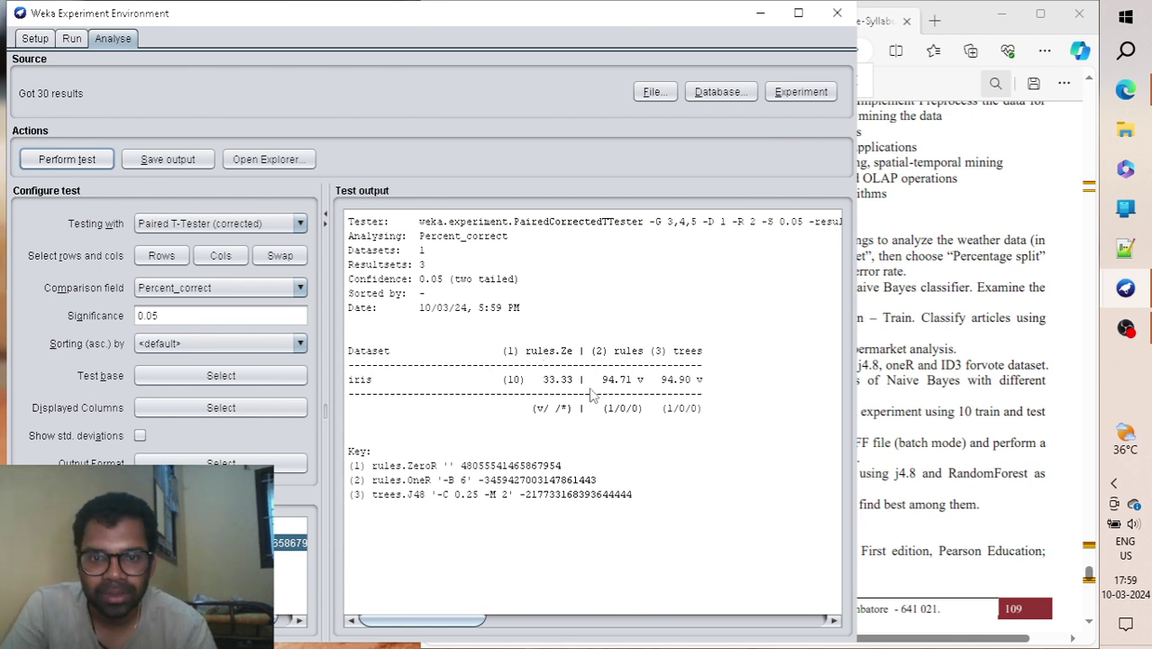
{"action": "left_click", "coordinate": [671, 386]}
{"action": "left_click_drag", "start_coordinate": [670, 385], "coordinate": [711, 393]}
{"action": "left_click", "coordinate": [771, 369]}
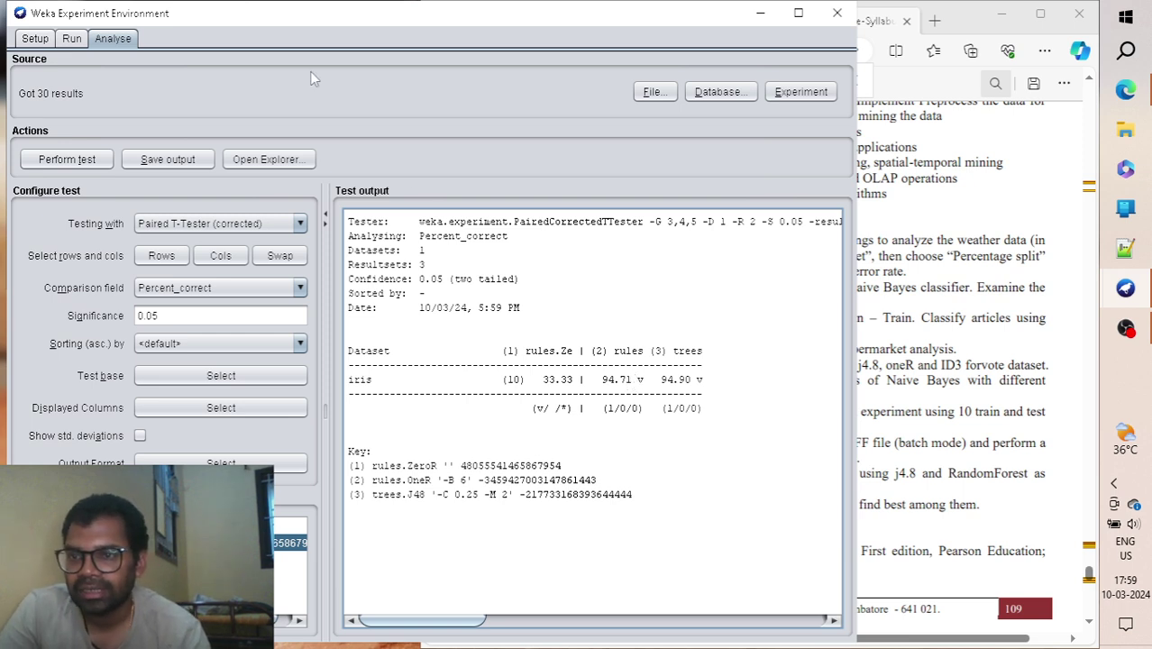
{"action": "left_click", "coordinate": [301, 224]}
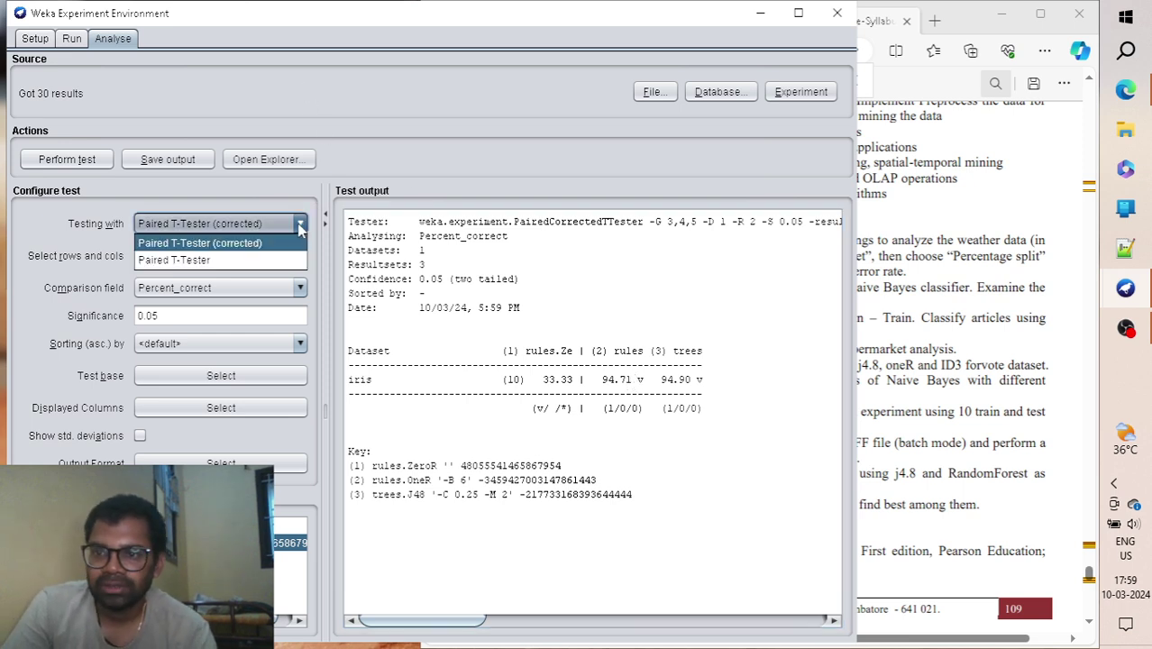
{"action": "left_click", "coordinate": [266, 190]}
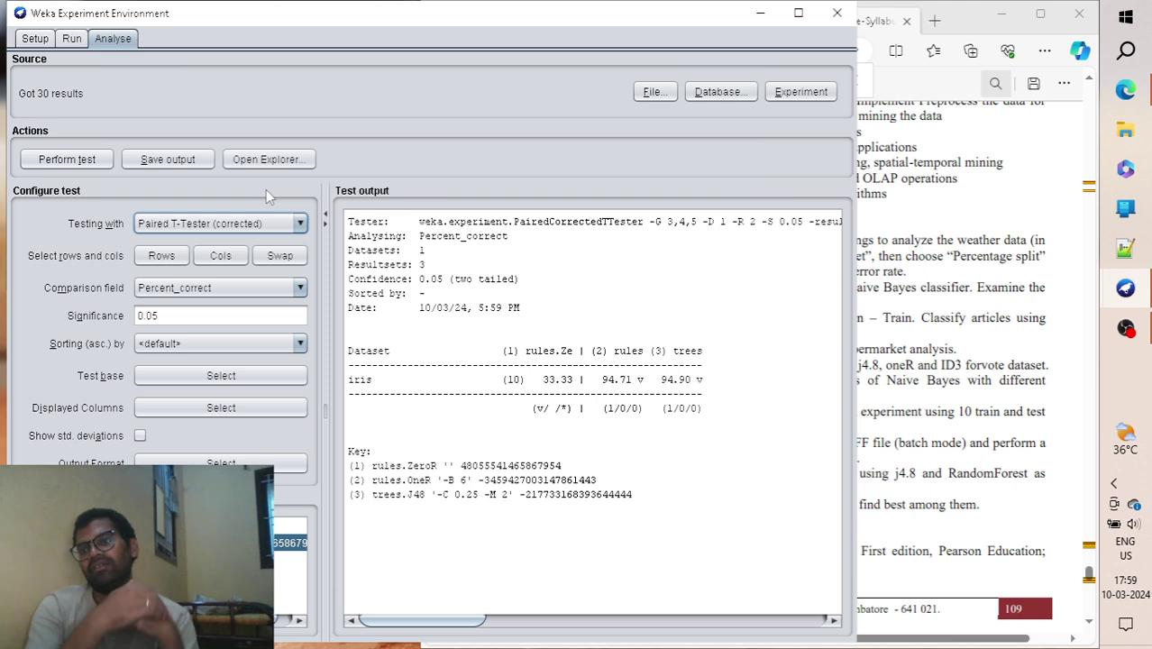